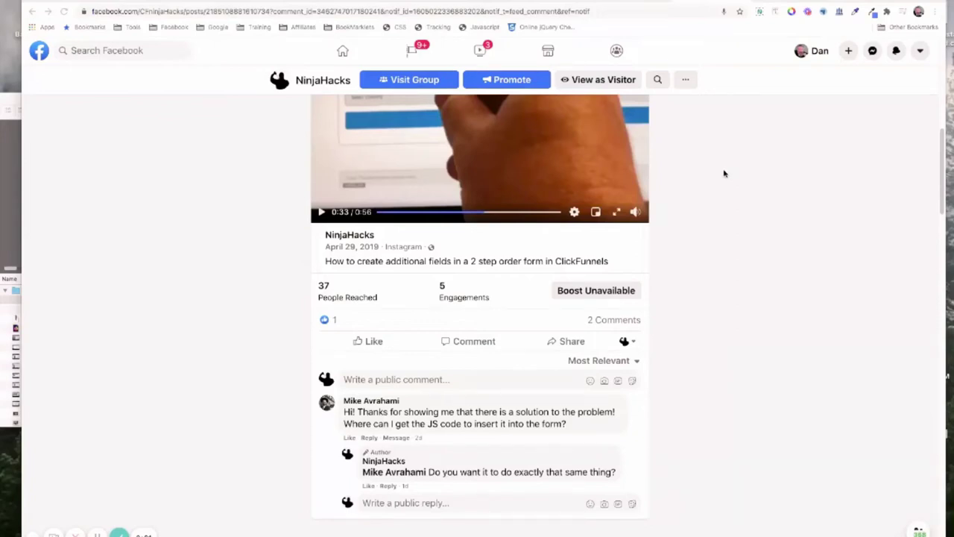
- Check the order form in the funnel preview, then return to the ClickFunnels page editor
{"action": "scroll", "coordinate": [484, 263], "scroll_direction": "up", "scroll_amount": 5}
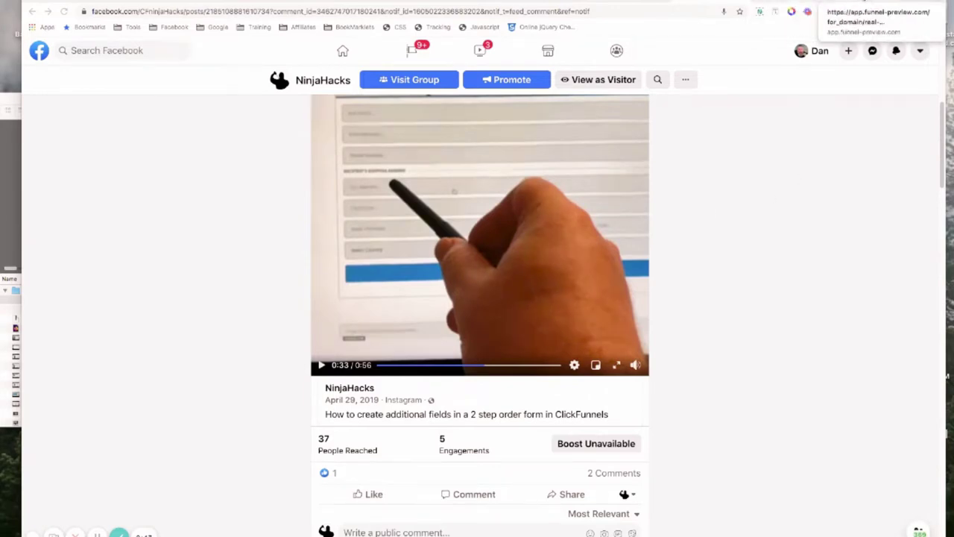
{"action": "left_click", "coordinate": [871, 4]}
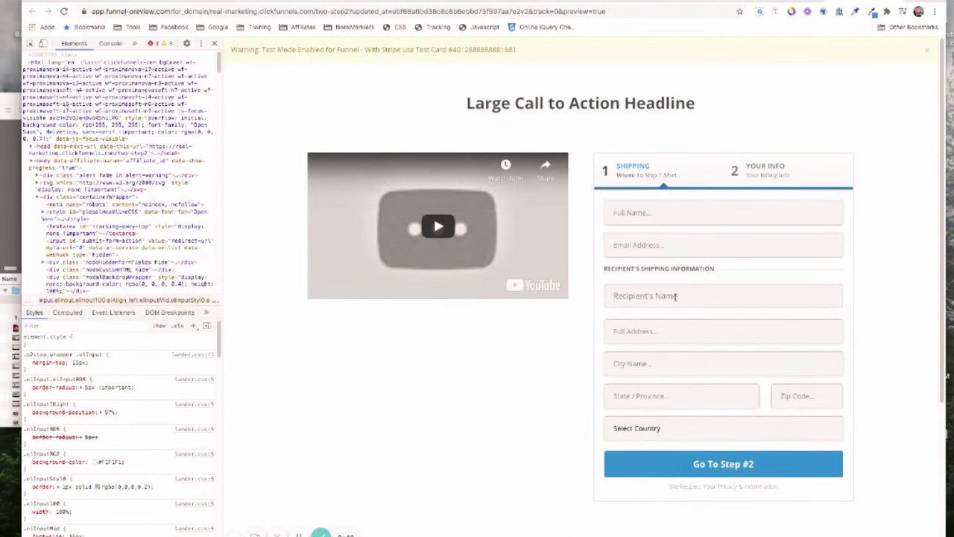
{"action": "left_click", "coordinate": [784, 0]}
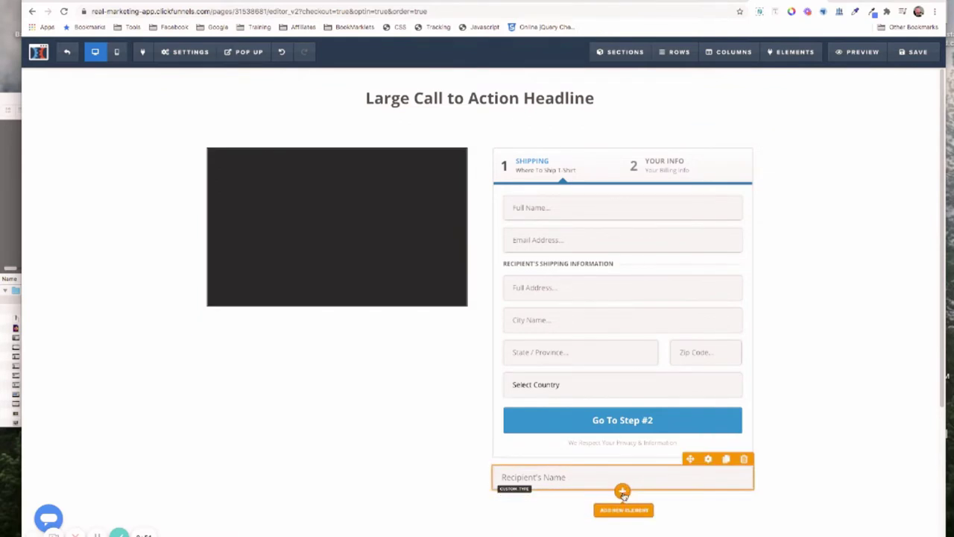
- Add a Recipient's Name input element below the two-step order form and open its settings
{"action": "left_click", "coordinate": [622, 492]}
{"action": "scroll", "coordinate": [745, 399], "scroll_direction": "down", "scroll_amount": 4}
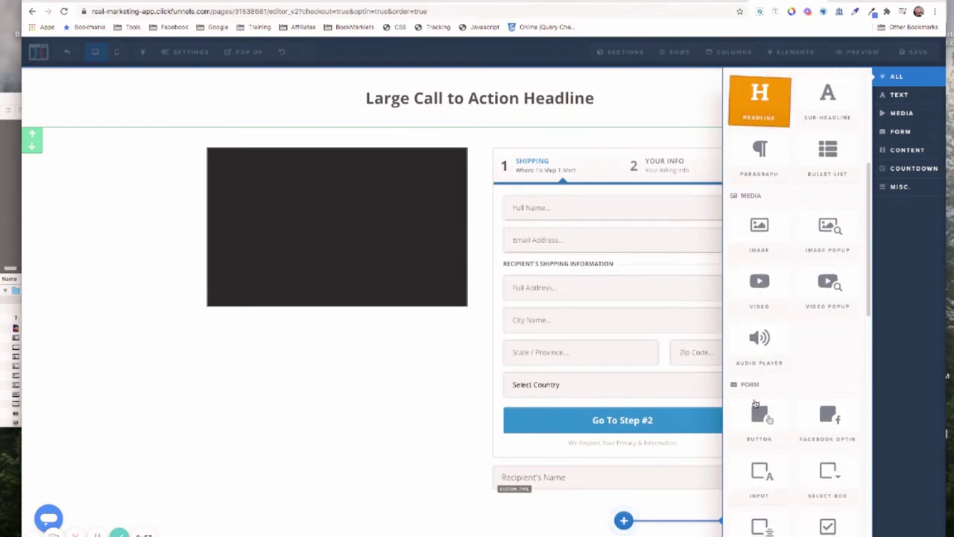
{"action": "scroll", "coordinate": [756, 406], "scroll_direction": "down", "scroll_amount": 1}
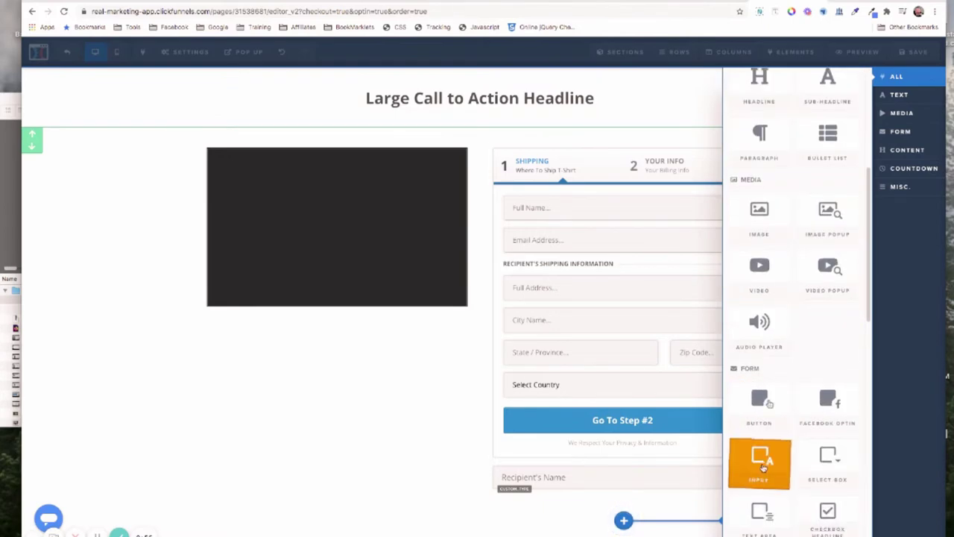
{"action": "left_click_drag", "start_coordinate": [760, 462], "coordinate": [687, 484]}
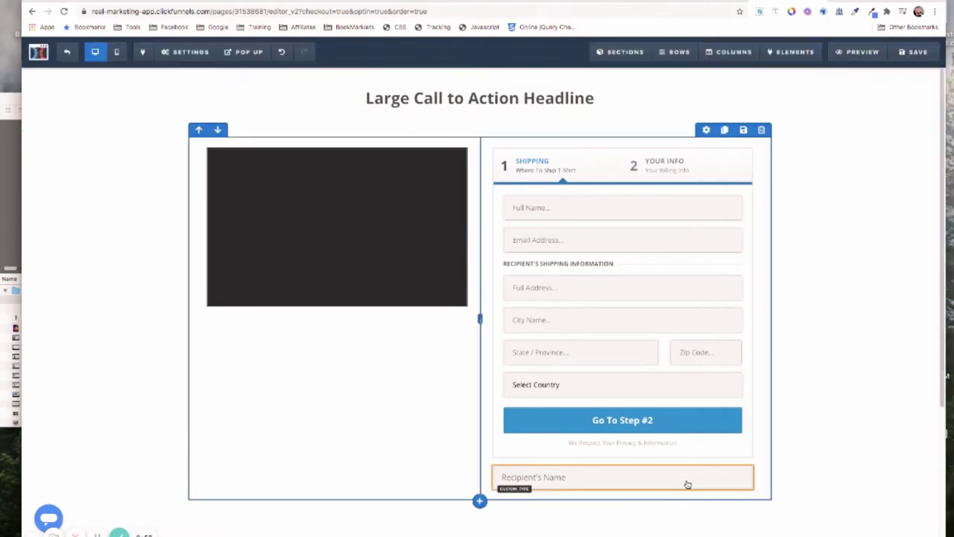
{"action": "left_click", "coordinate": [707, 460]}
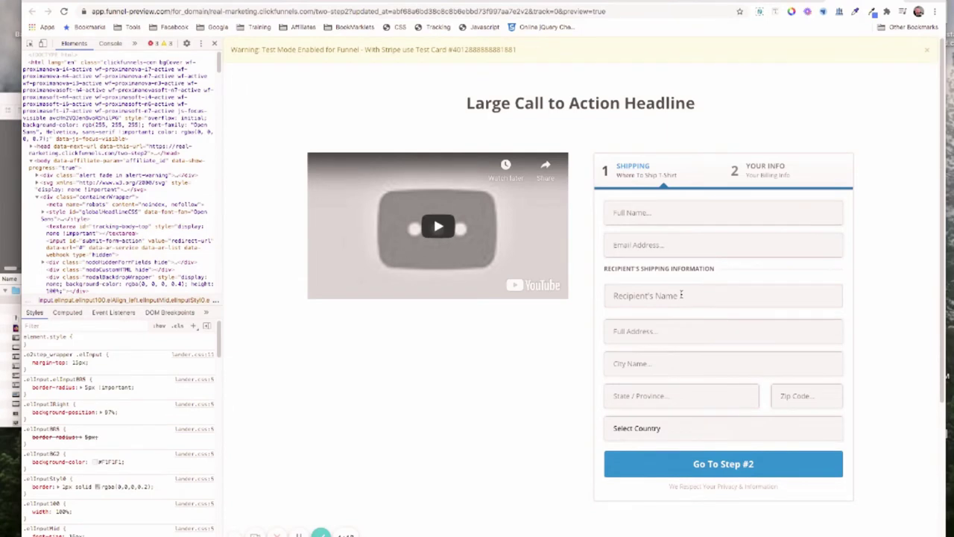
- Make the Recipient's Name input Required, keeping Custom Type and font size 16
{"action": "left_click", "coordinate": [777, 6]}
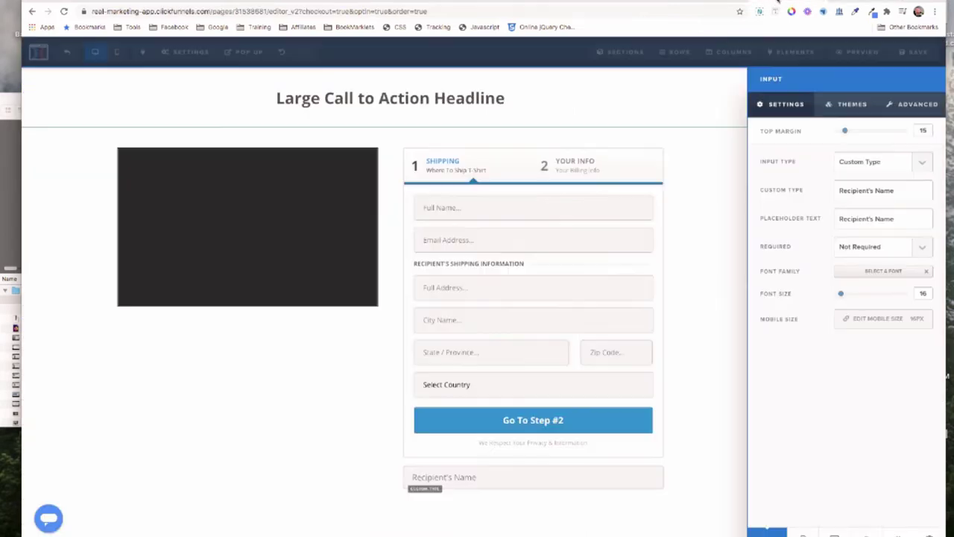
{"action": "left_click", "coordinate": [865, 165]}
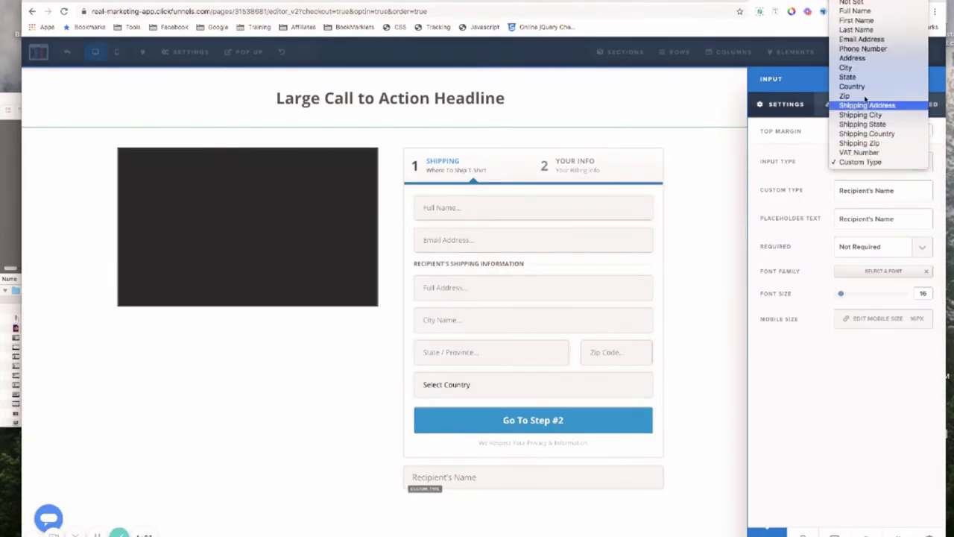
{"action": "left_click", "coordinate": [864, 163]}
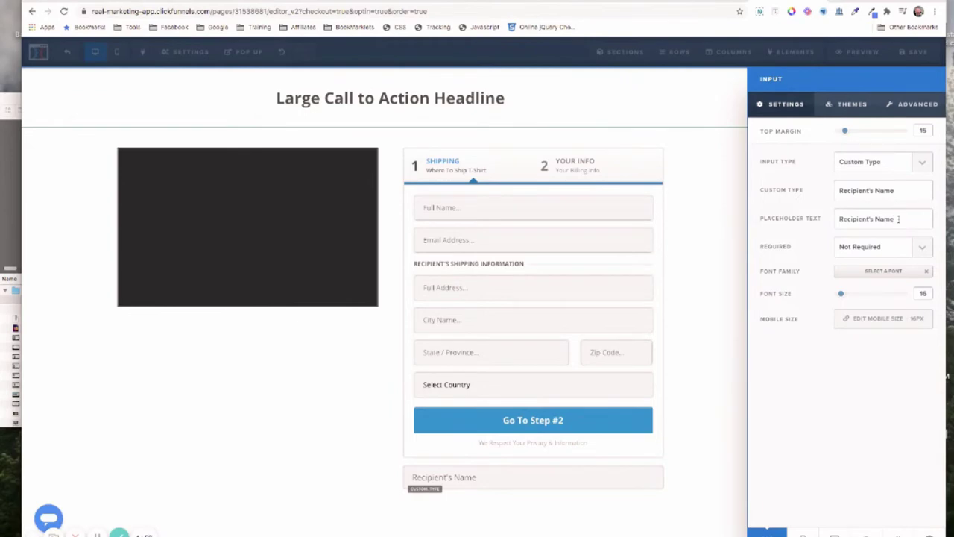
{"action": "left_click", "coordinate": [873, 250]}
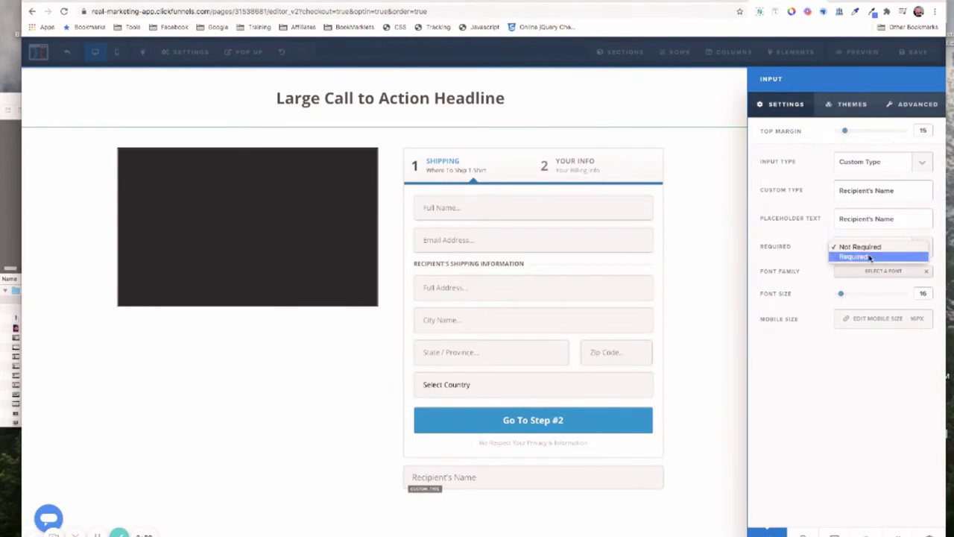
{"action": "left_click", "coordinate": [869, 257]}
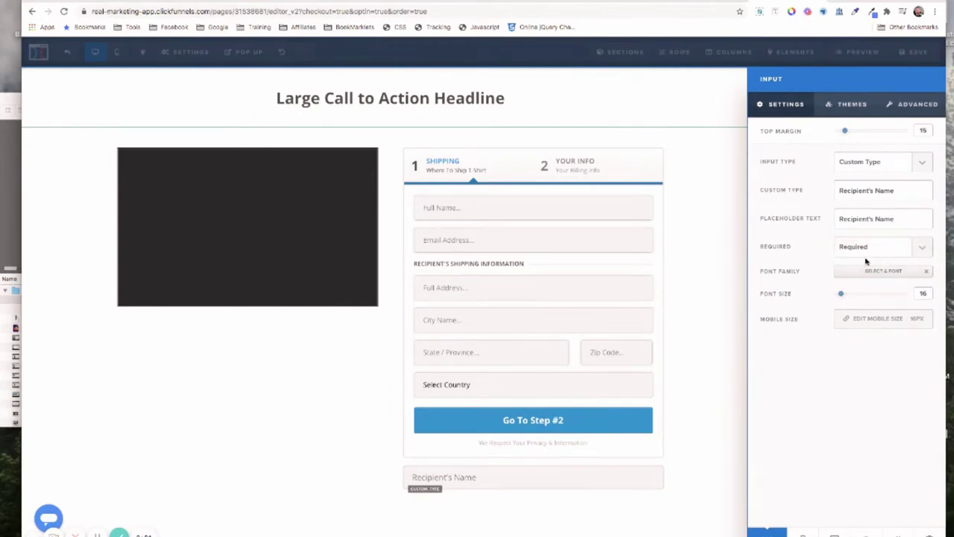
{"action": "mouse_move", "coordinate": [842, 294]}
{"action": "left_mouse_down"}
{"action": "mouse_move", "coordinate": [851, 292]}
{"action": "mouse_move", "coordinate": [841, 295]}
{"action": "left_mouse_up"}
- Set the Recipient's Name input's font weight to Bold in the advanced style options
{"action": "left_click", "coordinate": [916, 109]}
{"action": "left_click", "coordinate": [872, 161]}
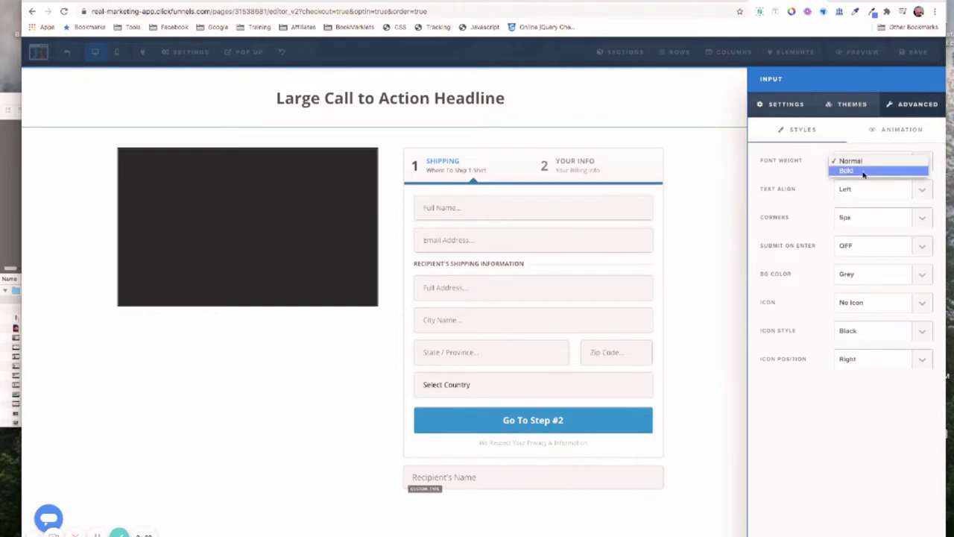
{"action": "left_click", "coordinate": [847, 171]}
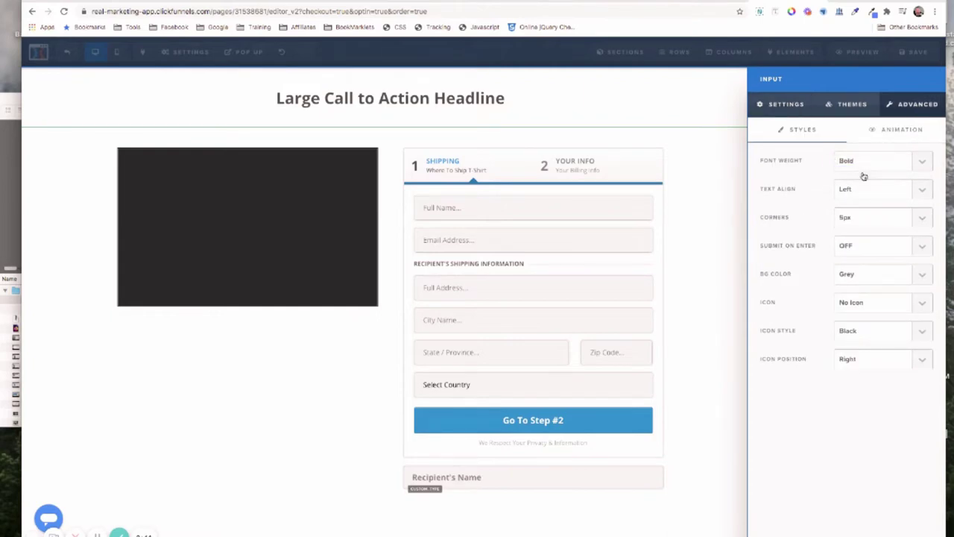
- Toggle Submit On Enter to ON and back to OFF, then close the input settings
{"action": "left_click", "coordinate": [862, 249]}
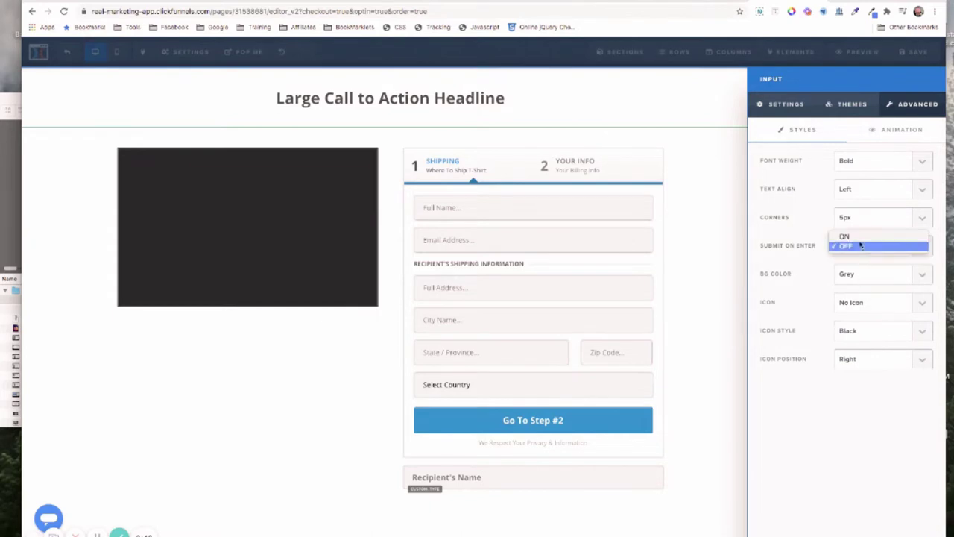
{"action": "left_click", "coordinate": [861, 237]}
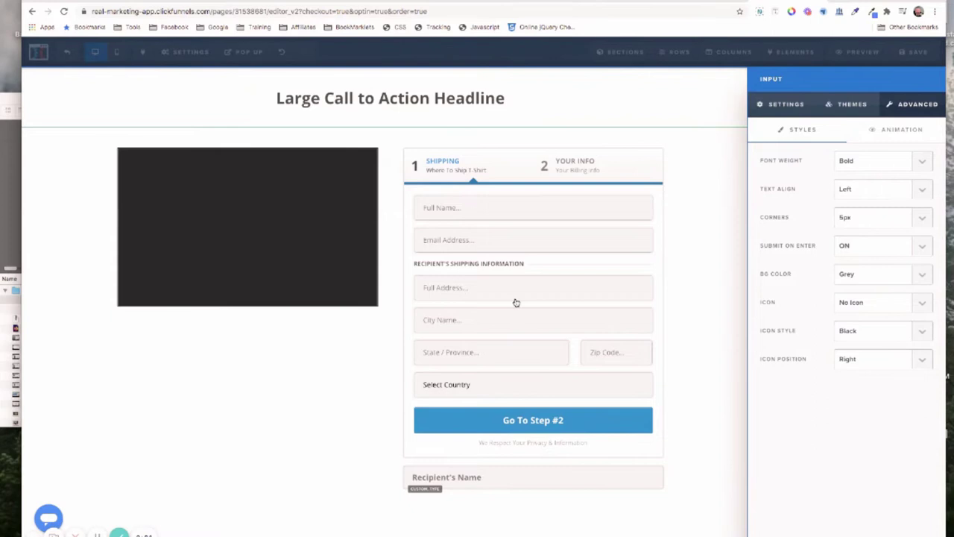
{"action": "left_click", "coordinate": [862, 250]}
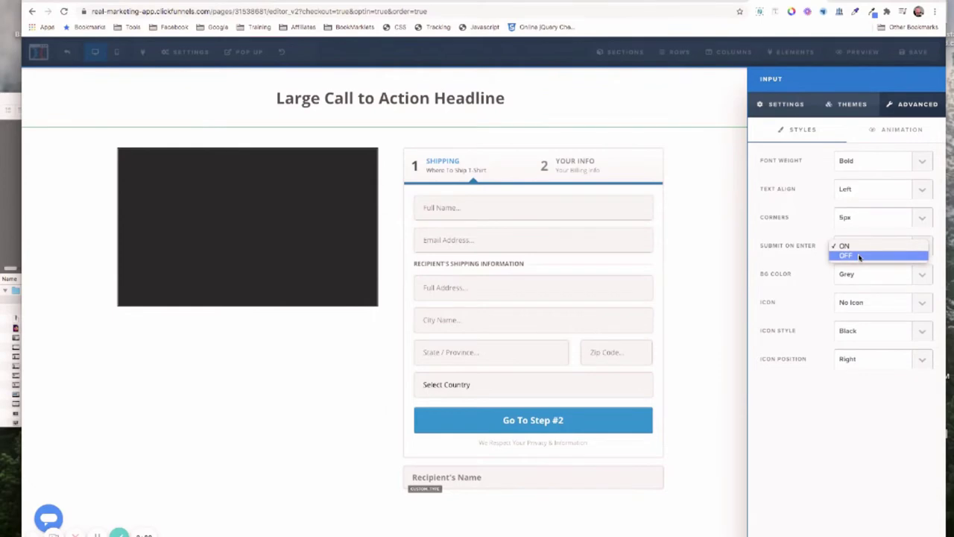
{"action": "left_click", "coordinate": [860, 257]}
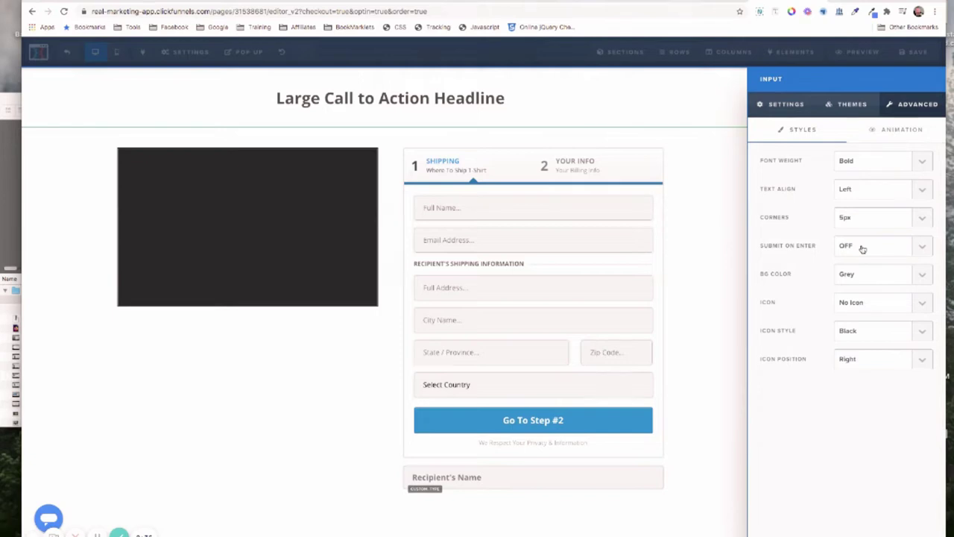
{"action": "left_click", "coordinate": [702, 268]}
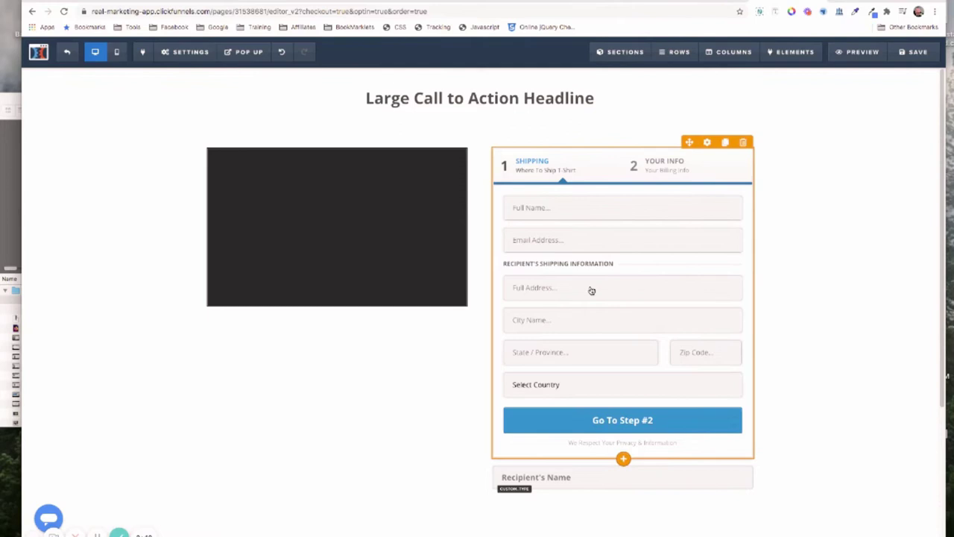
- Review the Order 2 Step settings, leaving Edit Step #1 on Show Step #1 Settings, then close them
{"action": "left_click", "coordinate": [707, 142]}
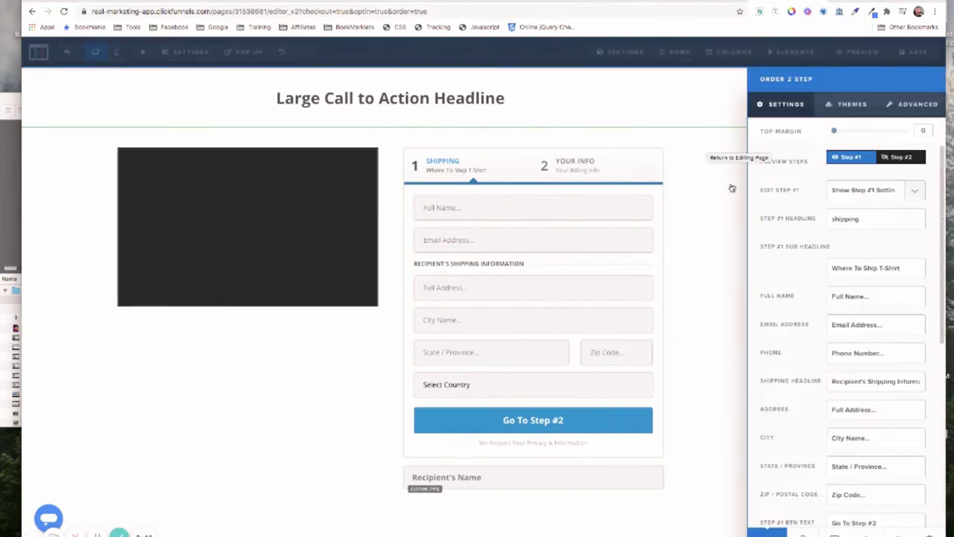
{"action": "left_click", "coordinate": [856, 194]}
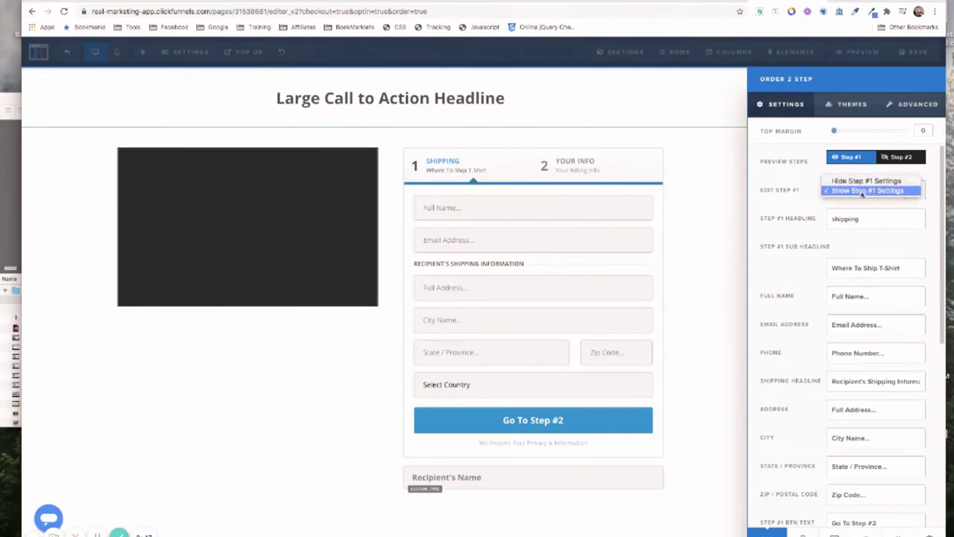
{"action": "left_click", "coordinate": [865, 190]}
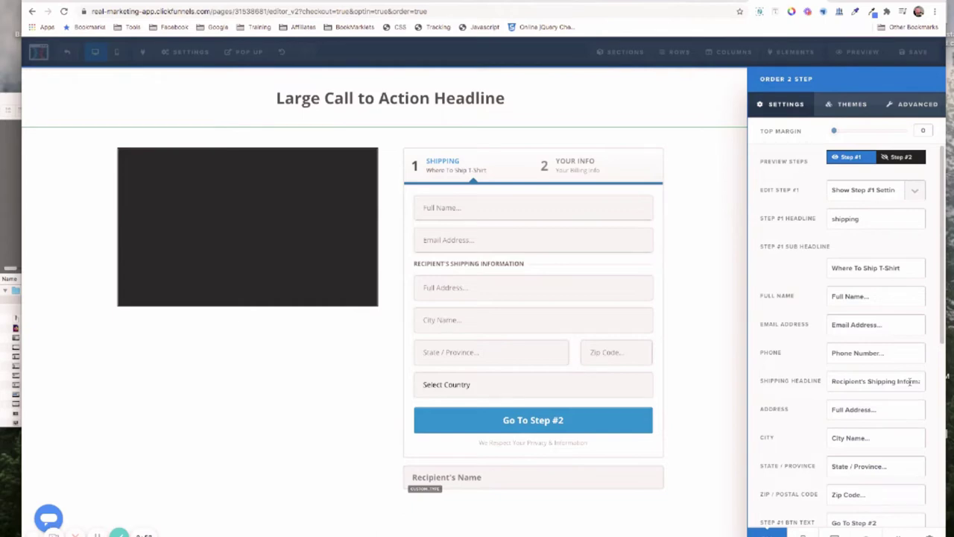
{"action": "scroll", "coordinate": [820, 347], "scroll_direction": "down", "scroll_amount": 3}
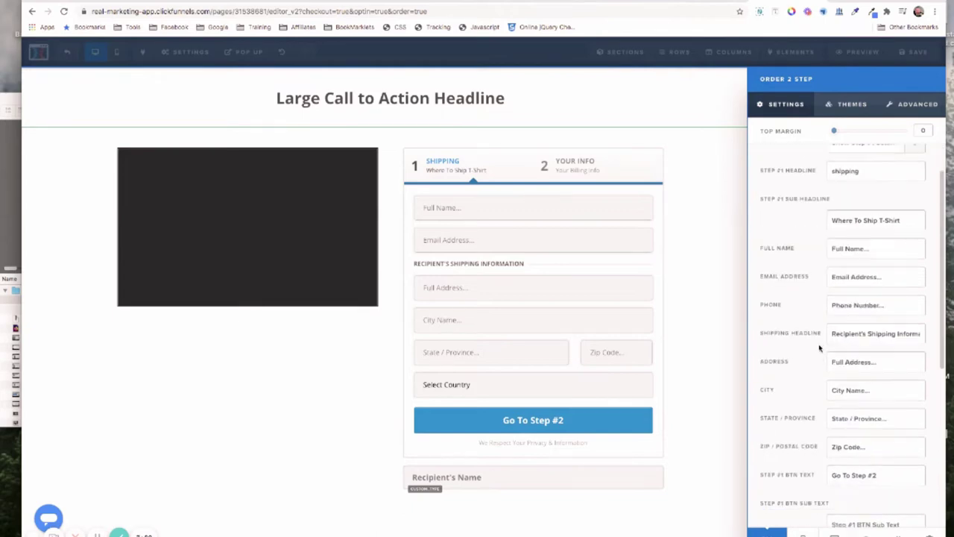
{"action": "scroll", "coordinate": [819, 348], "scroll_direction": "down", "scroll_amount": 3}
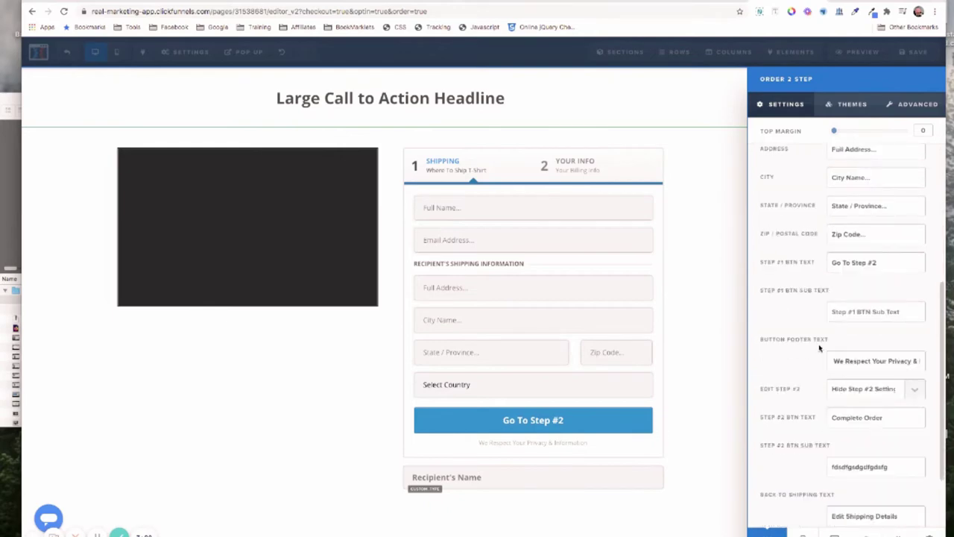
{"action": "scroll", "coordinate": [819, 347], "scroll_direction": "up", "scroll_amount": 5}
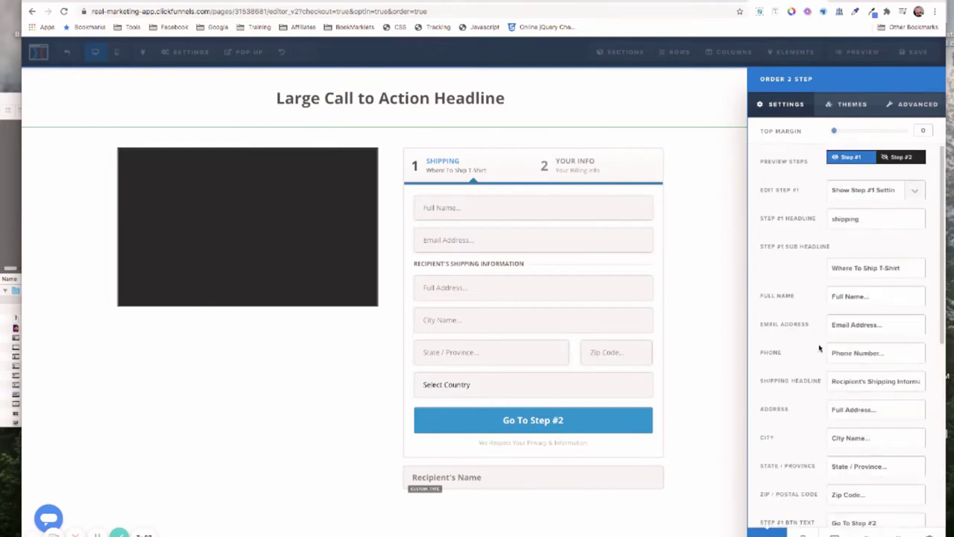
{"action": "left_click", "coordinate": [709, 277]}
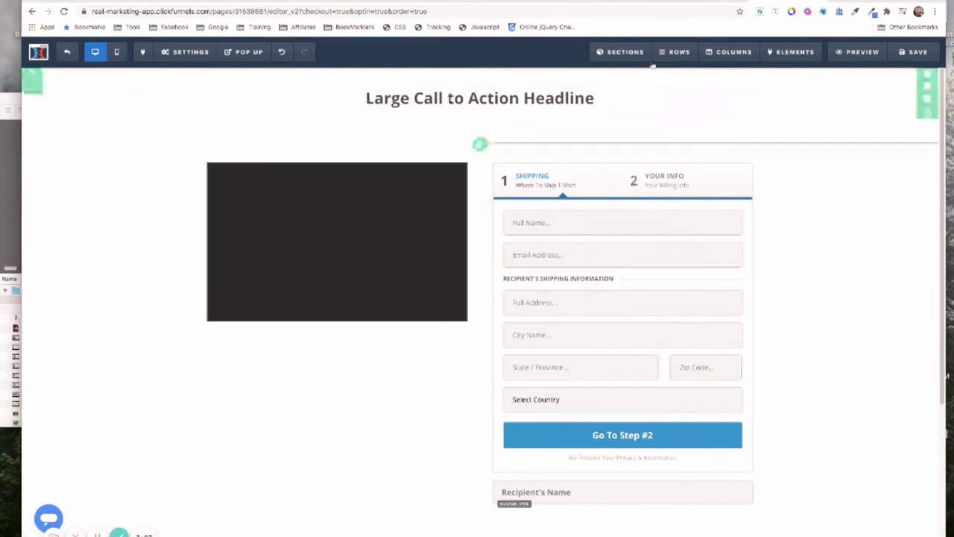
{"action": "left_click", "coordinate": [189, 52]}
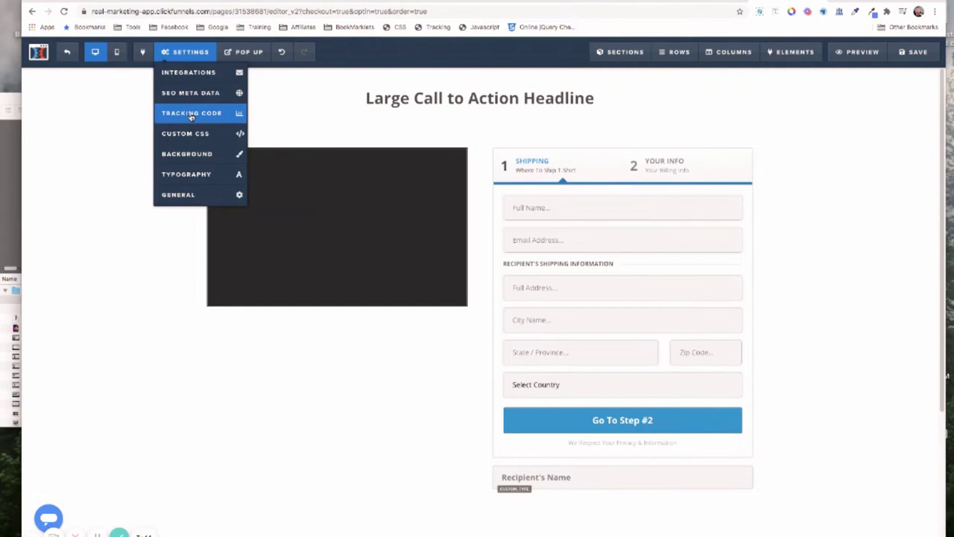
{"action": "left_click", "coordinate": [191, 113]}
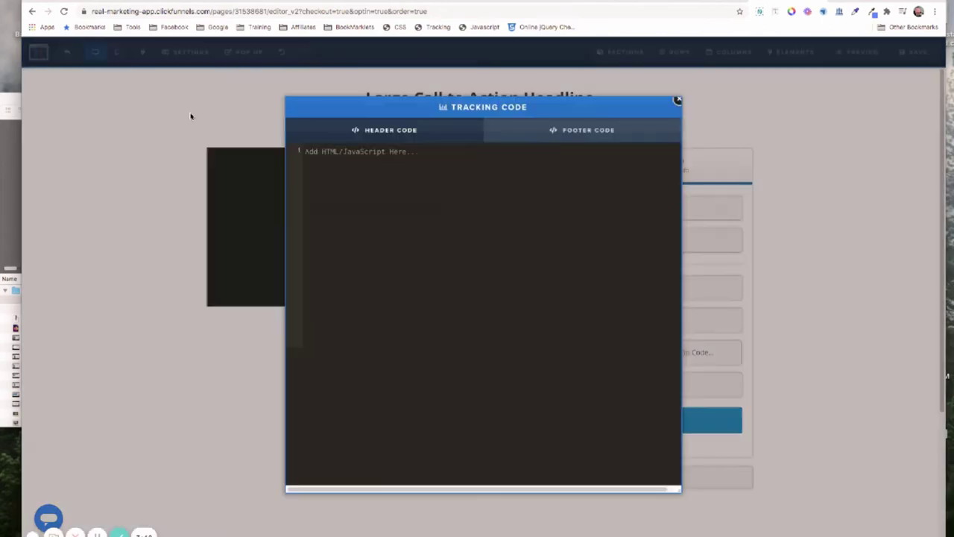
{"action": "left_click", "coordinate": [580, 133]}
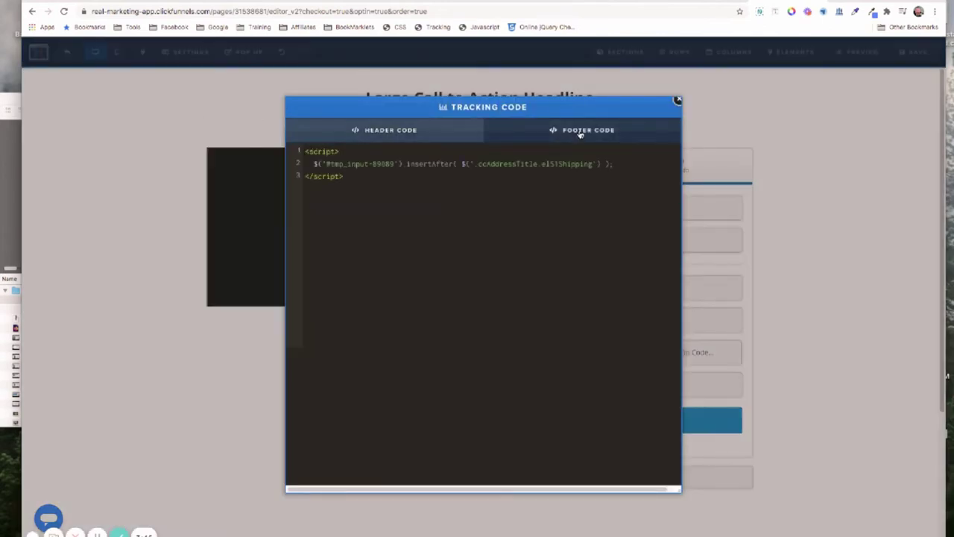
{"action": "left_click", "coordinate": [814, 155]}
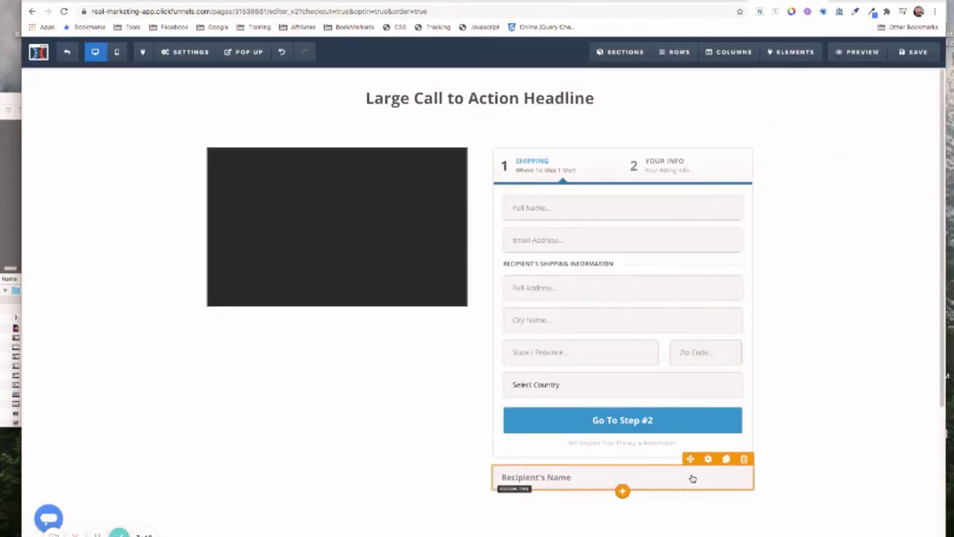
{"action": "left_click", "coordinate": [707, 459]}
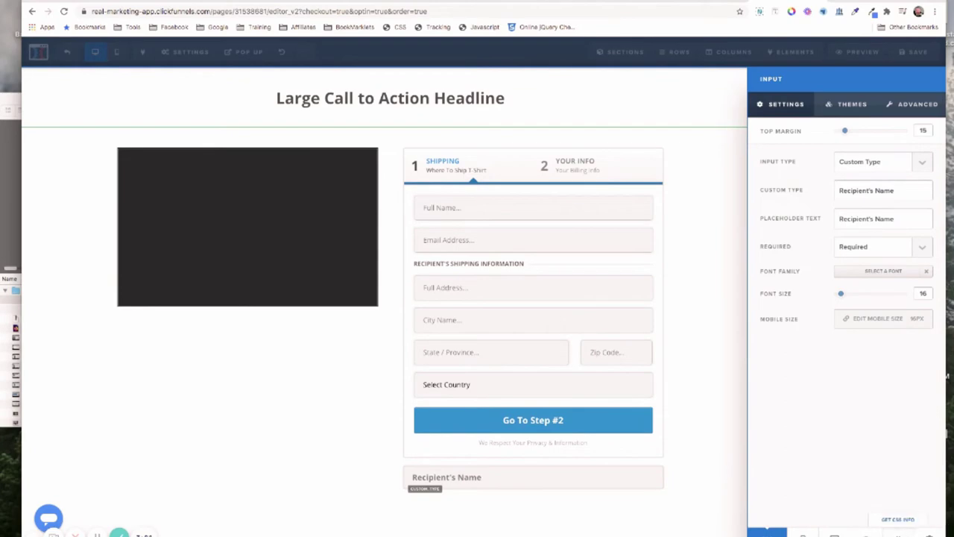
{"action": "left_click", "coordinate": [897, 518]}
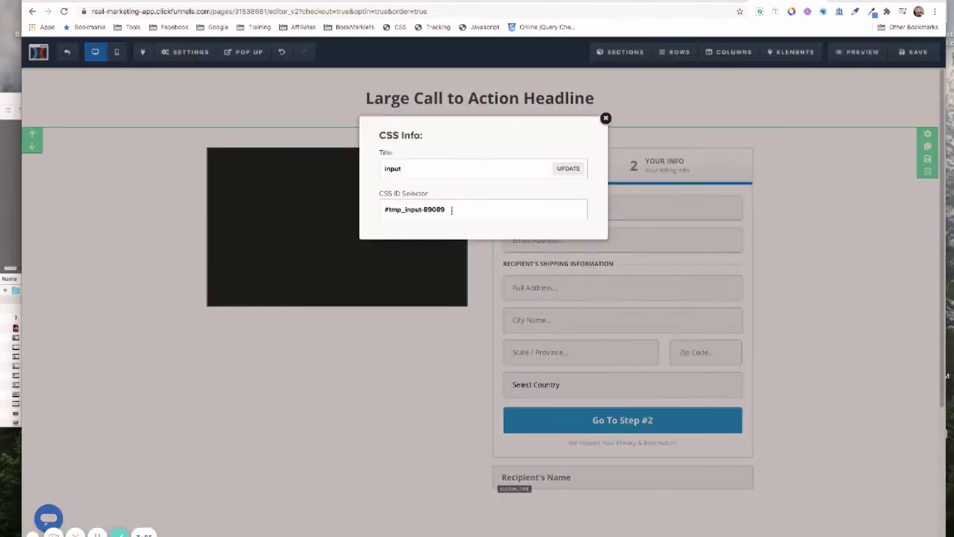
{"action": "left_click_drag", "start_coordinate": [447, 210], "coordinate": [383, 209]}
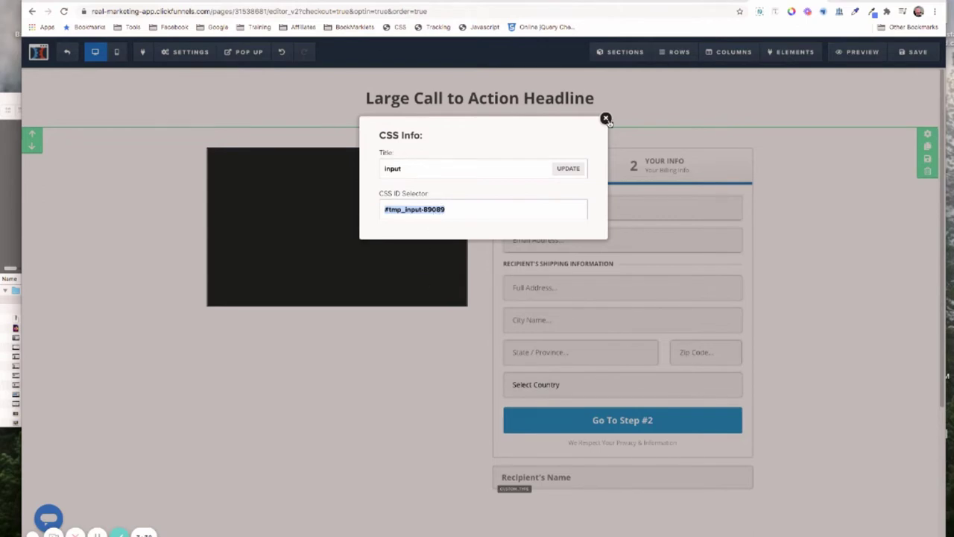
{"action": "left_click", "coordinate": [606, 120]}
{"action": "left_click", "coordinate": [187, 52]}
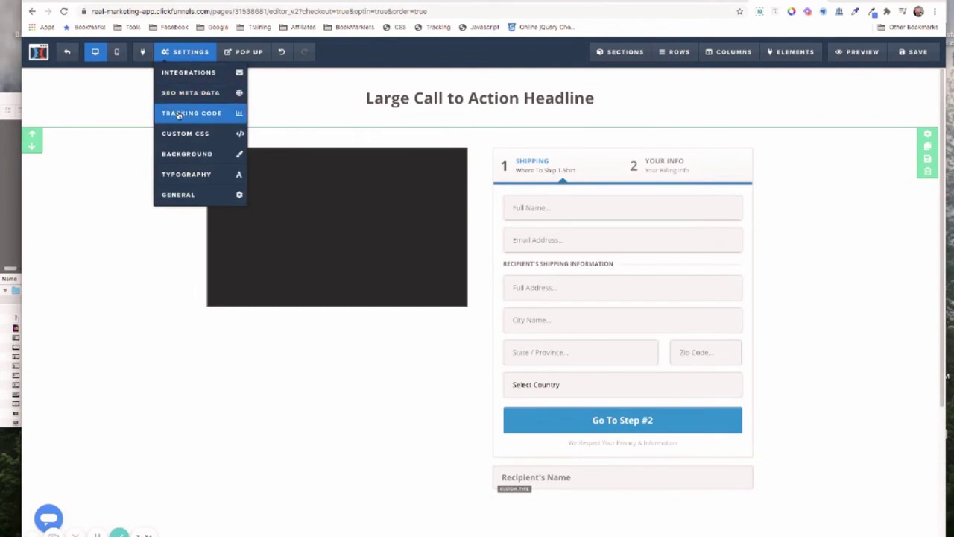
{"action": "left_click", "coordinate": [179, 114]}
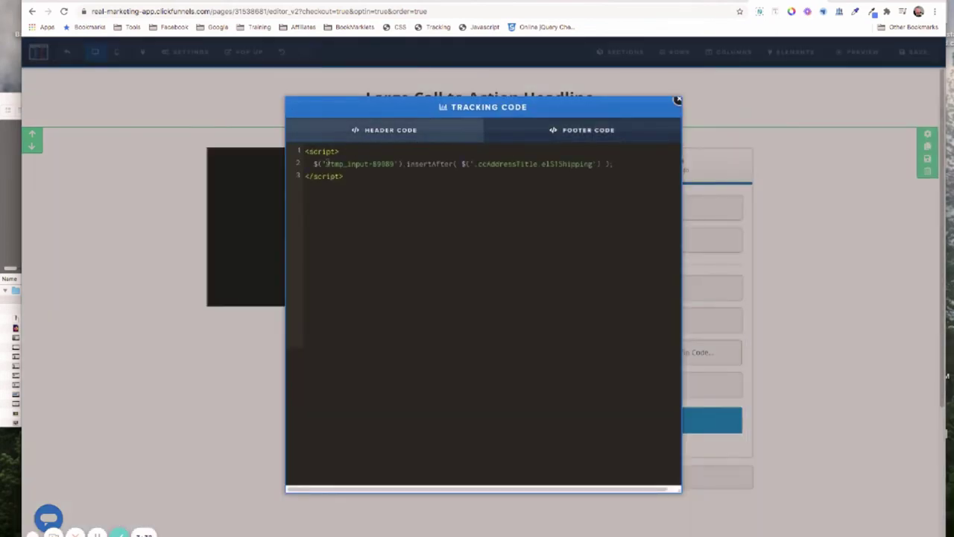
{"action": "left_click_drag", "start_coordinate": [326, 162], "coordinate": [395, 163]}
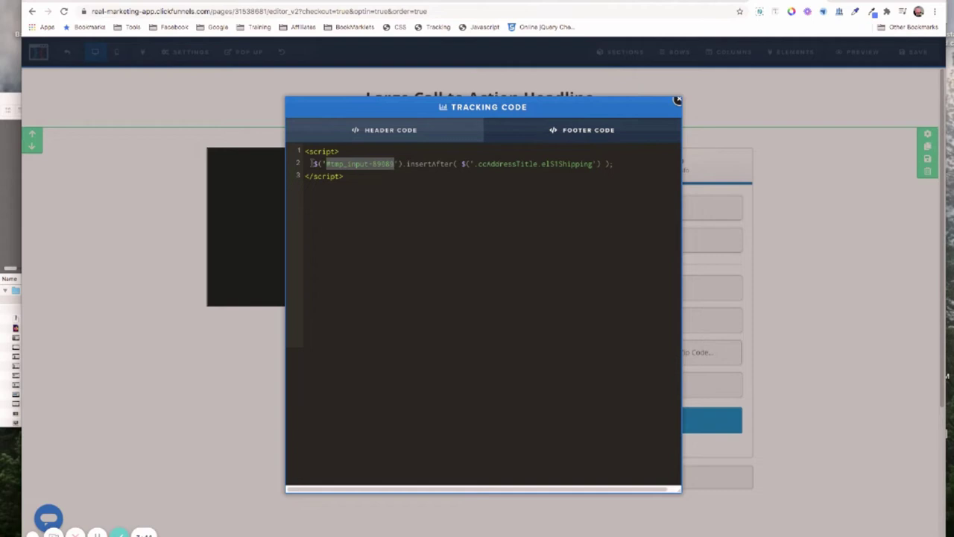
{"action": "left_click", "coordinate": [357, 192]}
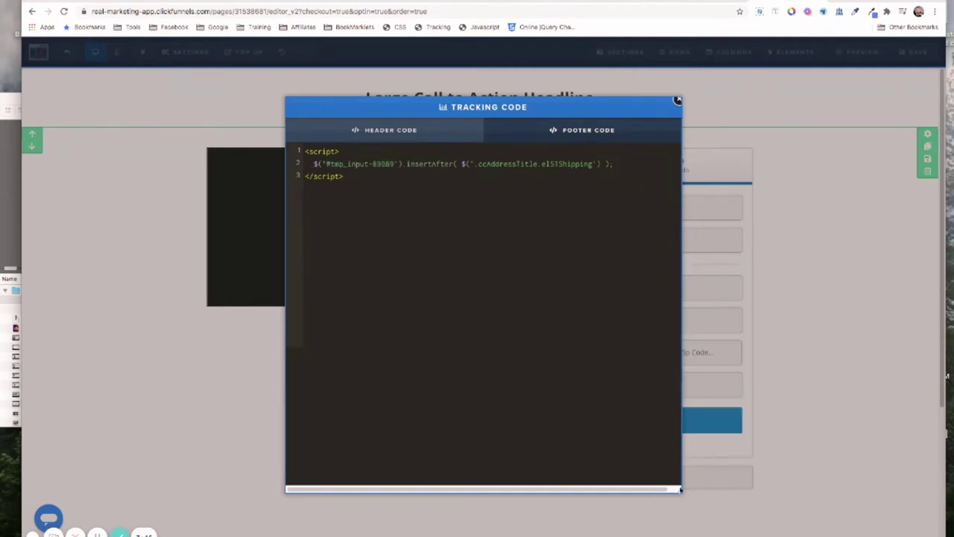
{"action": "left_click_drag", "start_coordinate": [326, 163], "coordinate": [593, 164]}
{"action": "left_click", "coordinate": [389, 191]}
{"action": "left_click", "coordinate": [477, 195]}
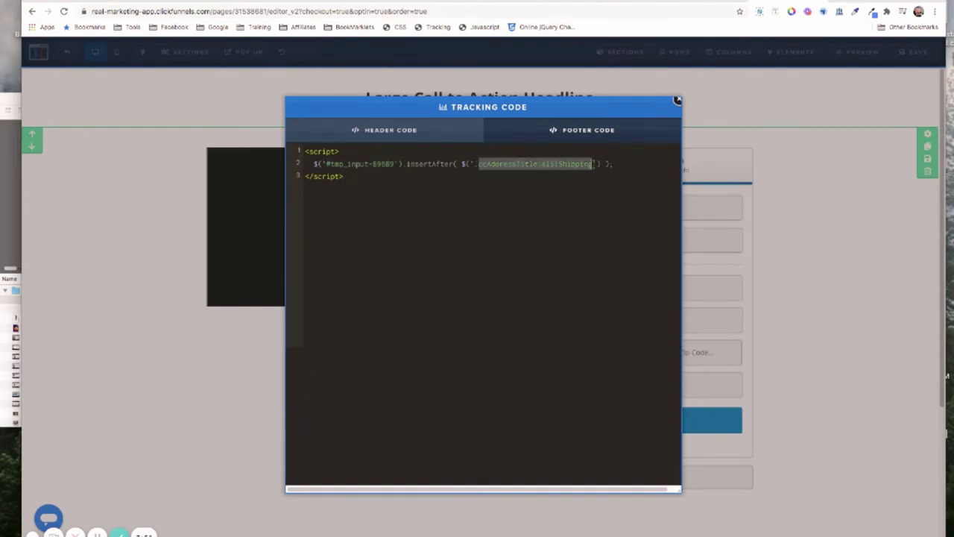
{"action": "left_click", "coordinate": [464, 212]}
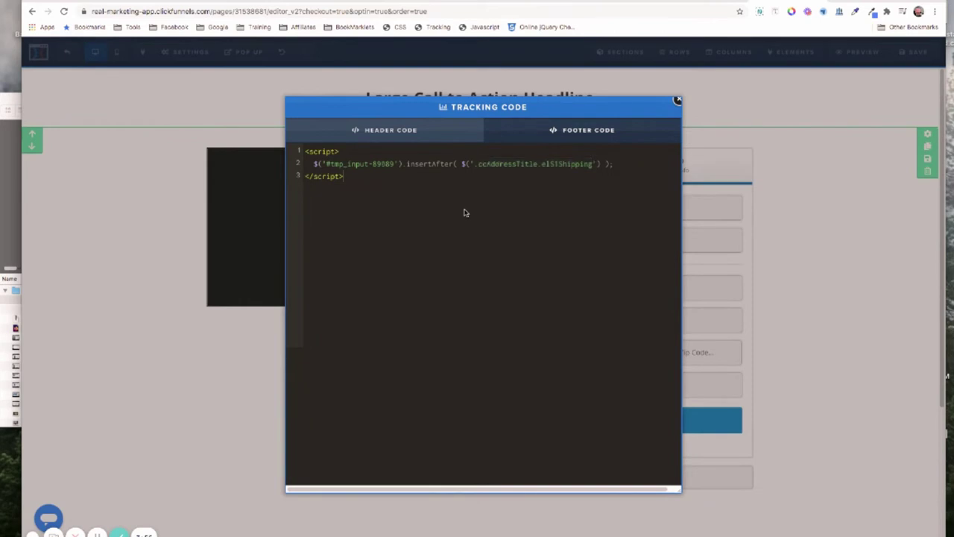
{"action": "left_click", "coordinate": [783, 252]}
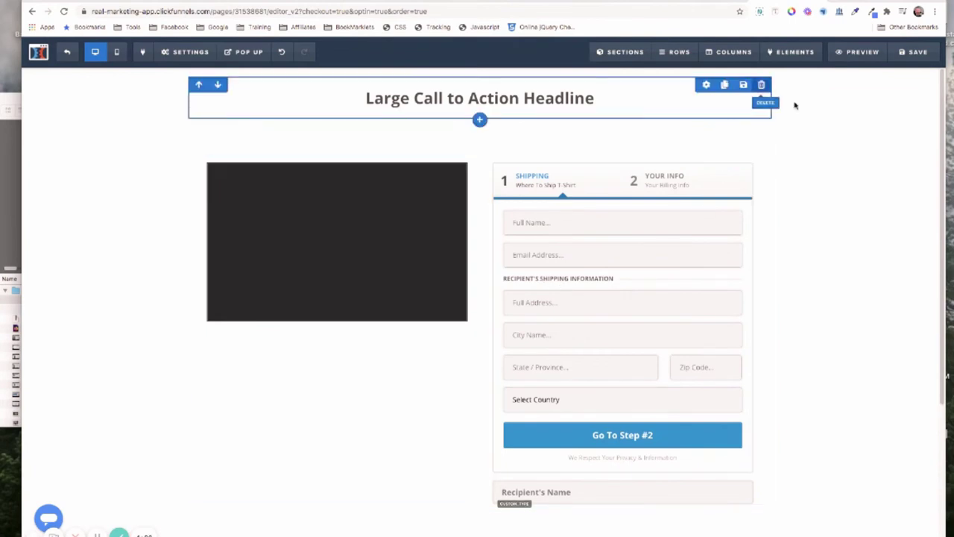
- Save the page, reload the preview to check Recipient's Name placement, and return to the editor
{"action": "left_click", "coordinate": [913, 54]}
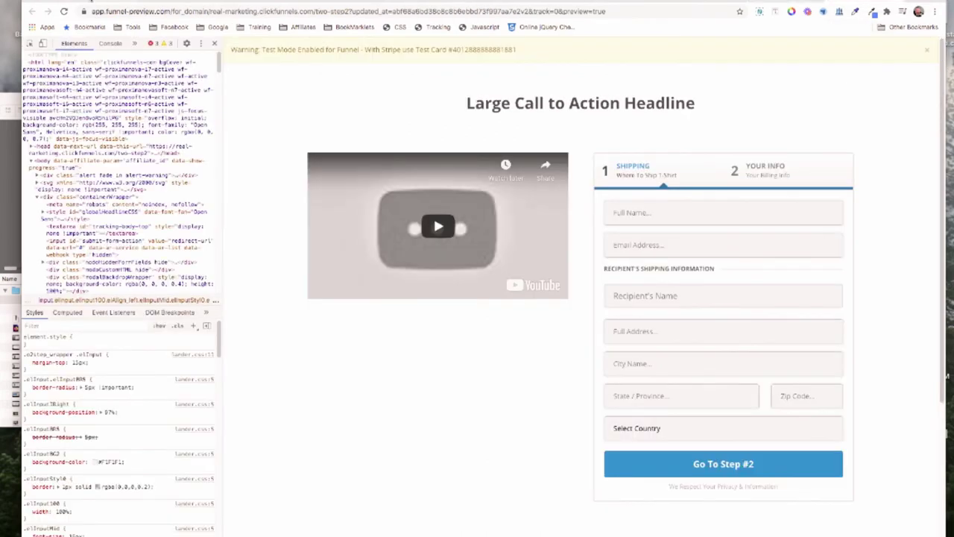
{"action": "key", "text": "super+r"}
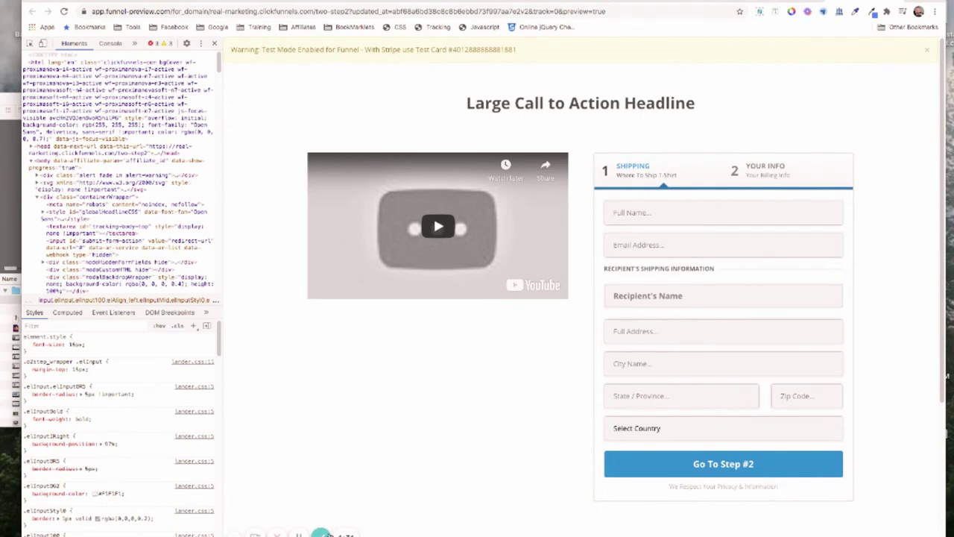
{"action": "key", "text": "super+w"}
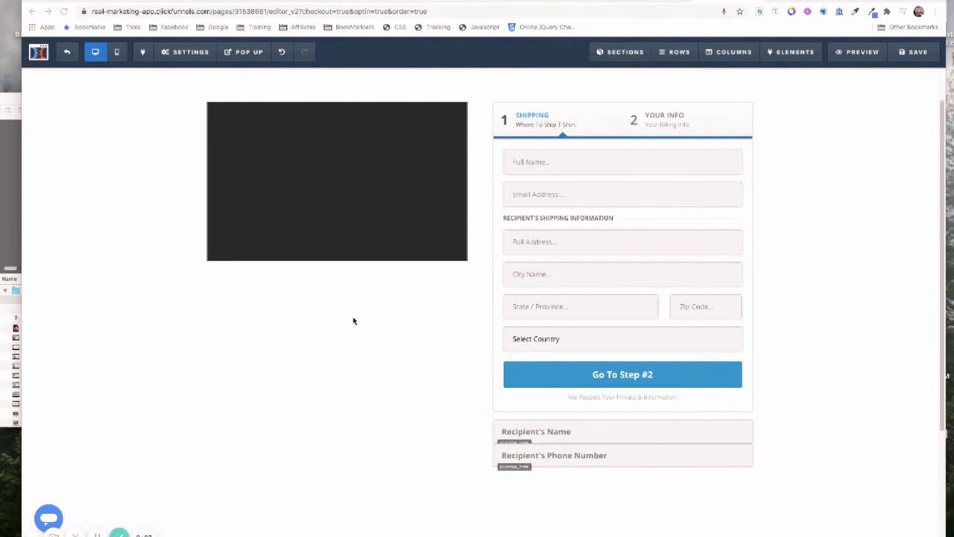
- Switch to the Facebook Page inbox conversation containing the ClickFunnels footer script
{"action": "left_click", "coordinate": [647, 2]}
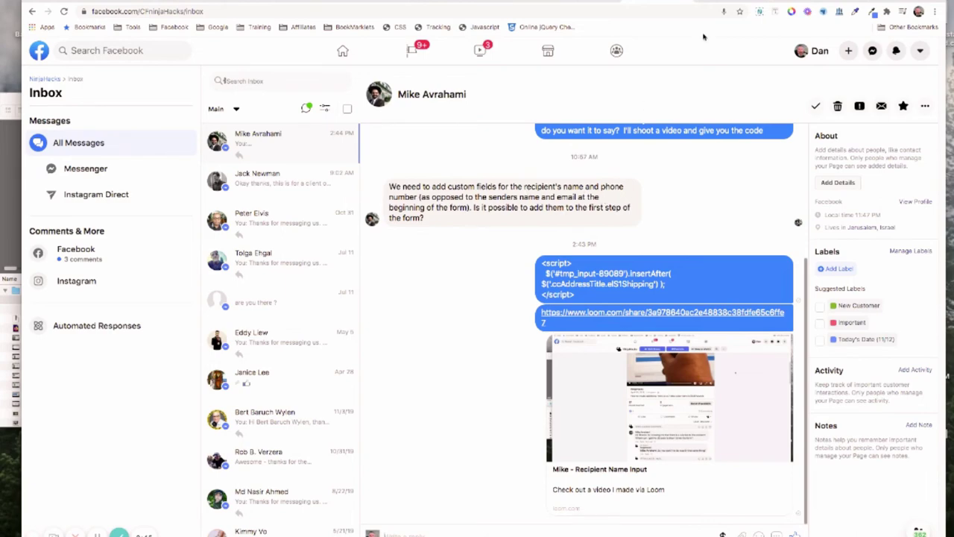
- Return to the ClickFunnels order-form editor browser tab
{"action": "left_click", "coordinate": [741, 3]}
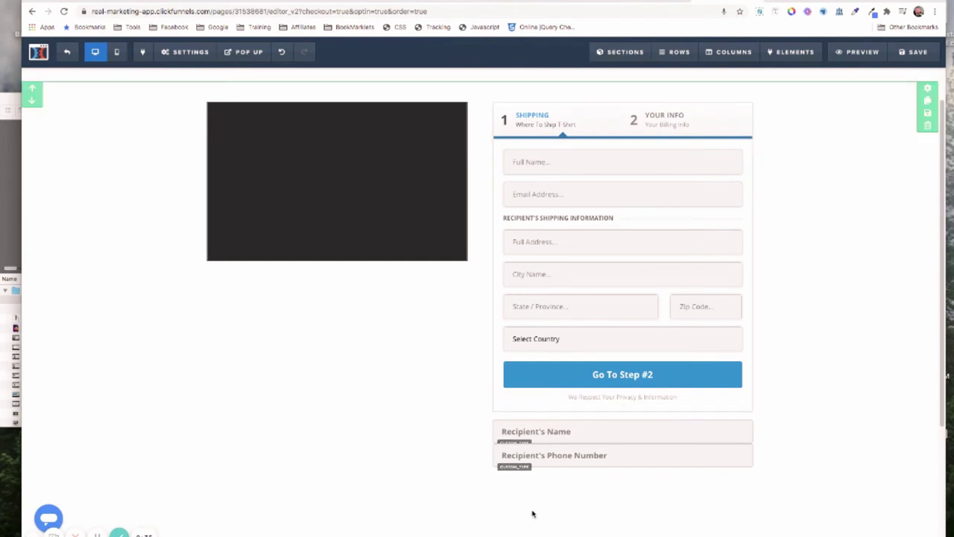
{"action": "left_click", "coordinate": [600, 456]}
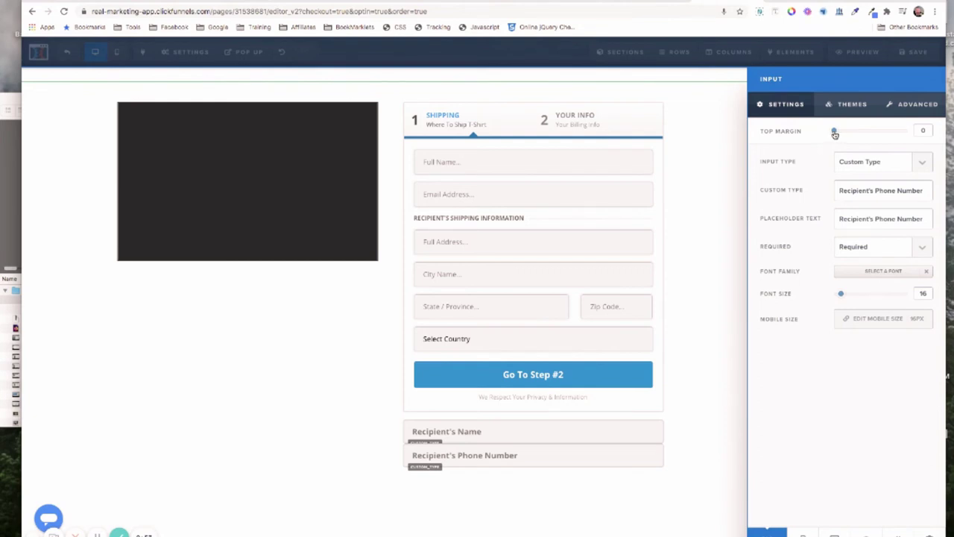
{"action": "left_click", "coordinate": [629, 410]}
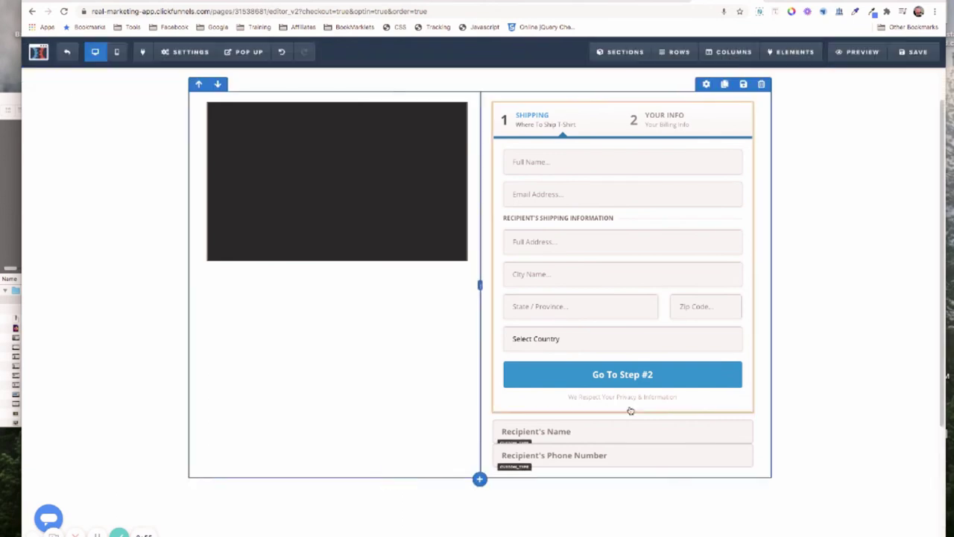
{"action": "left_click", "coordinate": [630, 433]}
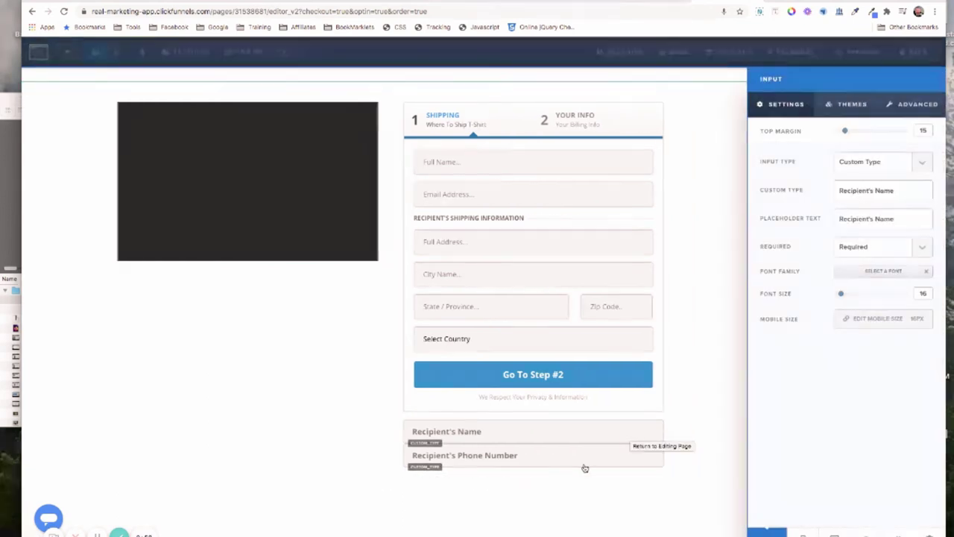
{"action": "left_click", "coordinate": [581, 460]}
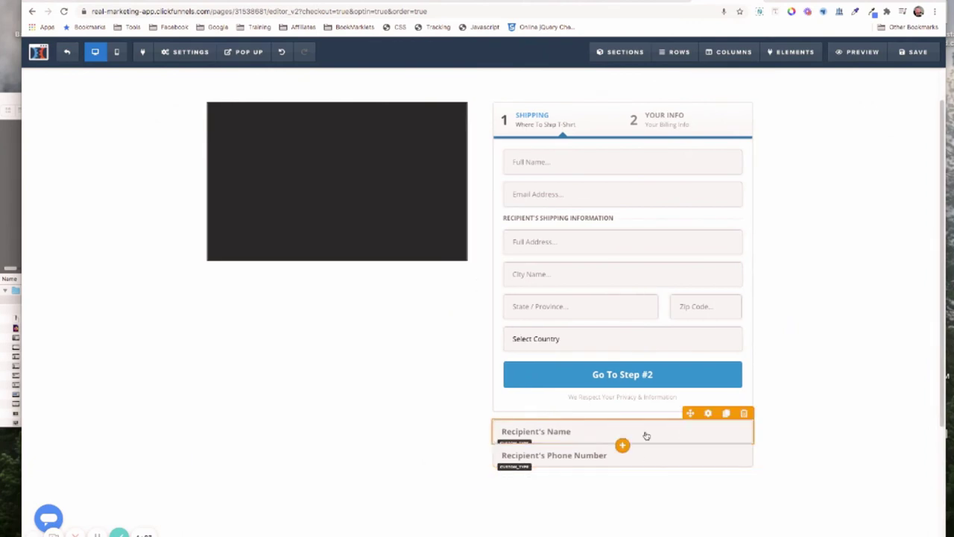
{"action": "left_click", "coordinate": [192, 51]}
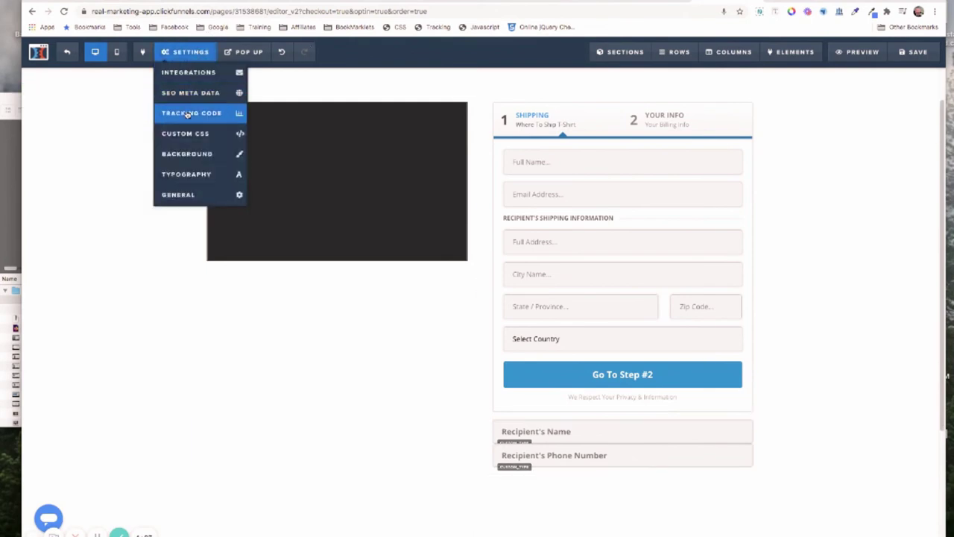
{"action": "left_click", "coordinate": [187, 114]}
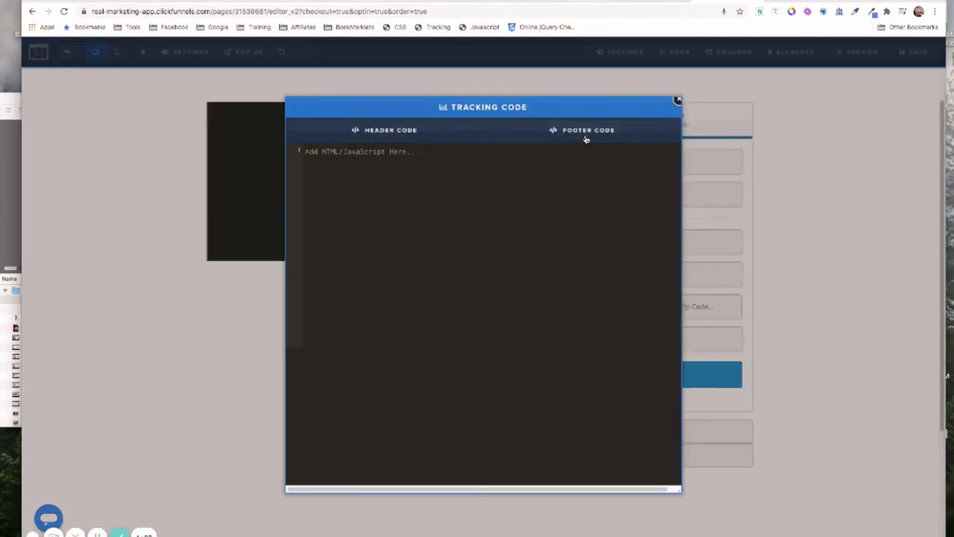
{"action": "left_click", "coordinate": [586, 139]}
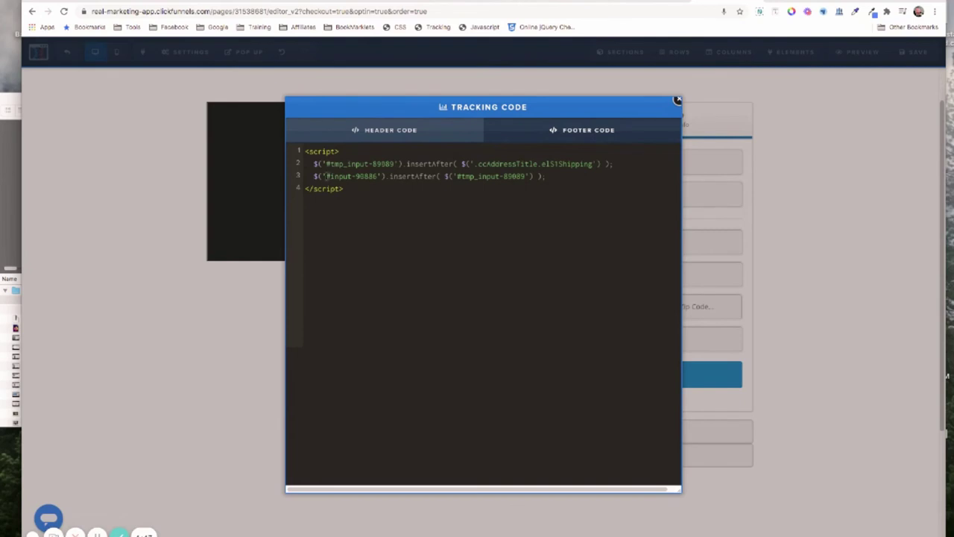
{"action": "left_click_drag", "start_coordinate": [326, 175], "coordinate": [380, 176]}
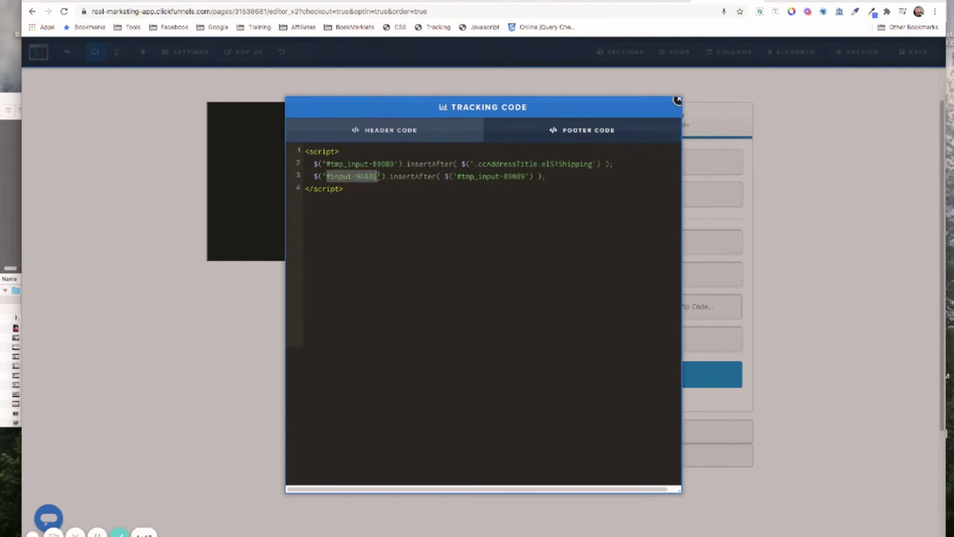
- Confirm the Recipient's Phone Number input's CSS ID is #input-90886, then reopen Tracking Code
{"action": "left_click", "coordinate": [786, 213]}
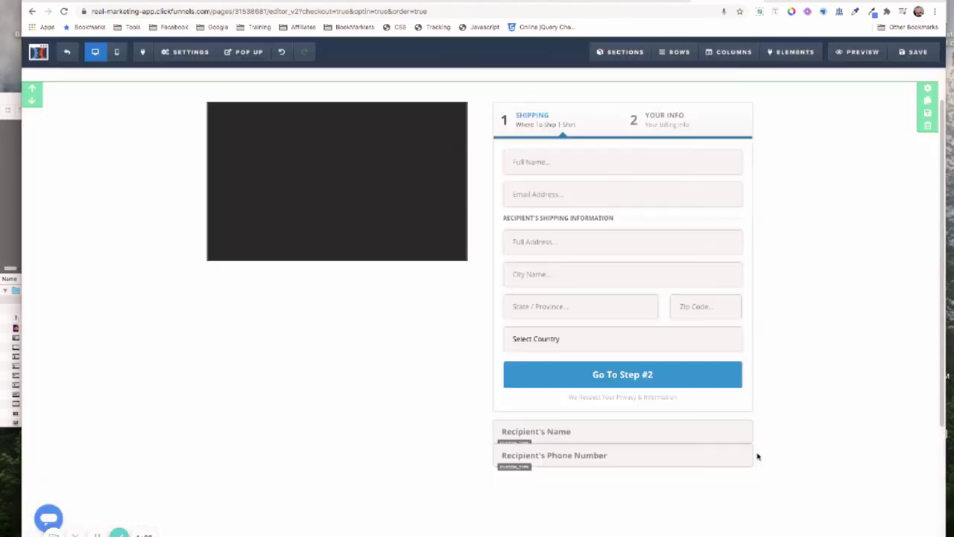
{"action": "left_click", "coordinate": [703, 458]}
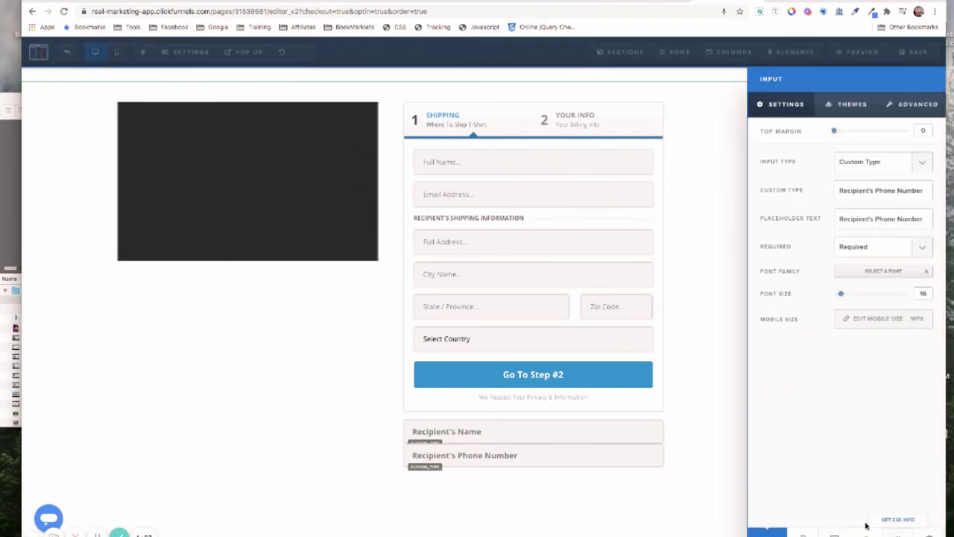
{"action": "left_click", "coordinate": [866, 524]}
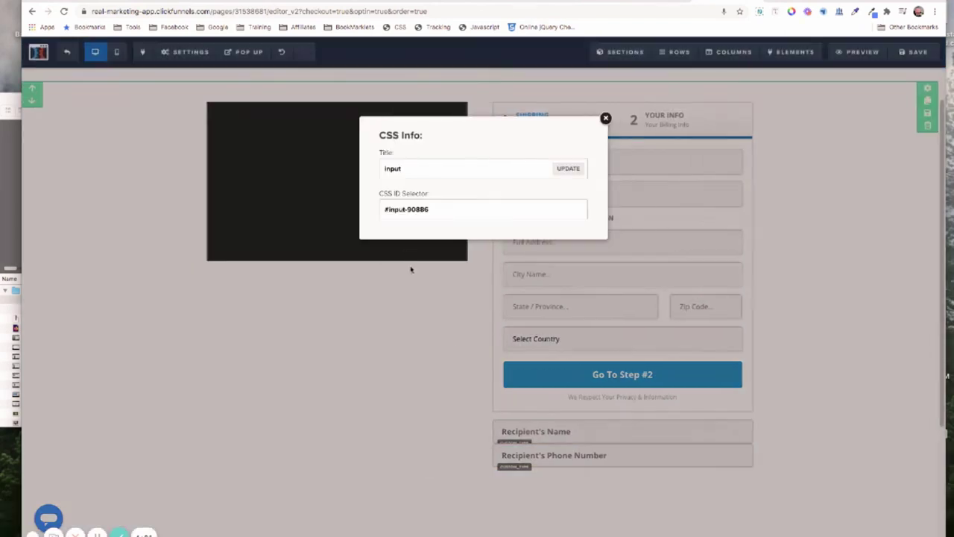
{"action": "left_click", "coordinate": [528, 93]}
{"action": "left_click", "coordinate": [185, 53]}
{"action": "left_click", "coordinate": [193, 114]}
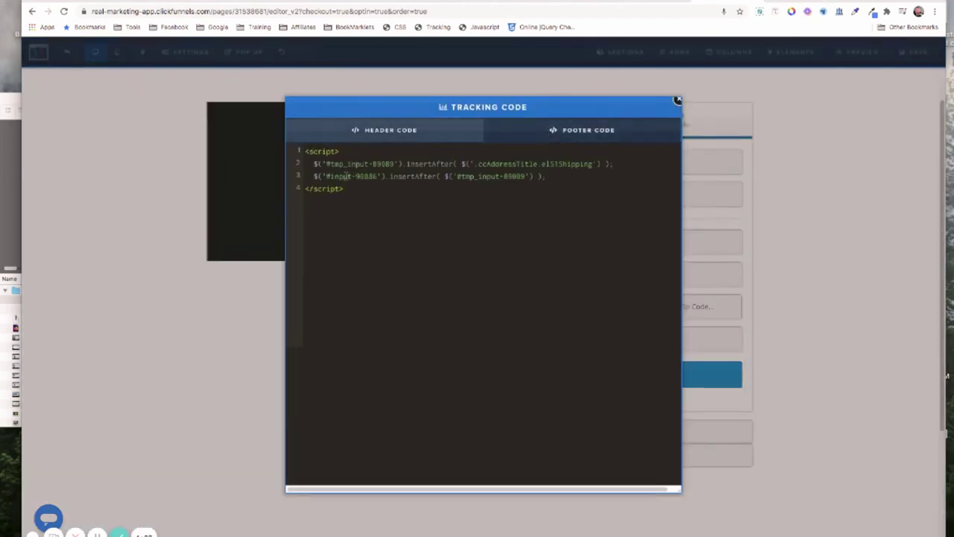
{"action": "left_click_drag", "start_coordinate": [326, 177], "coordinate": [378, 177]}
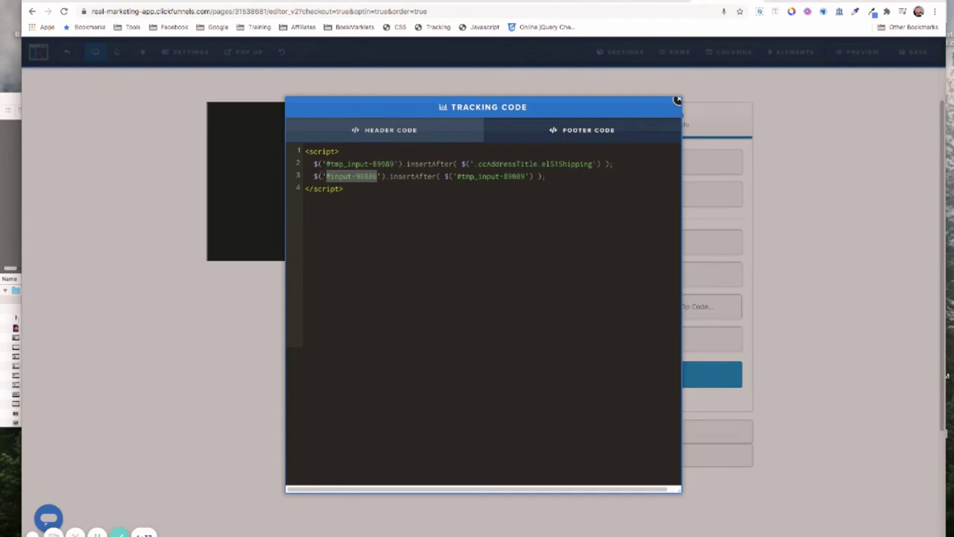
{"action": "left_click_drag", "start_coordinate": [324, 176], "coordinate": [378, 177]}
{"action": "left_click", "coordinate": [457, 176]}
{"action": "left_click_drag", "start_coordinate": [457, 176], "coordinate": [524, 177]}
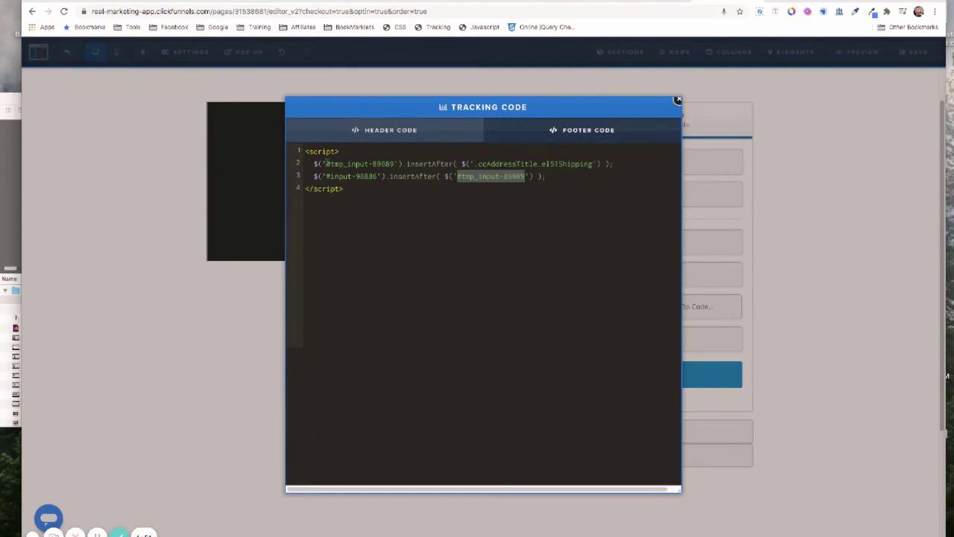
{"action": "left_click_drag", "start_coordinate": [325, 164], "coordinate": [395, 163]}
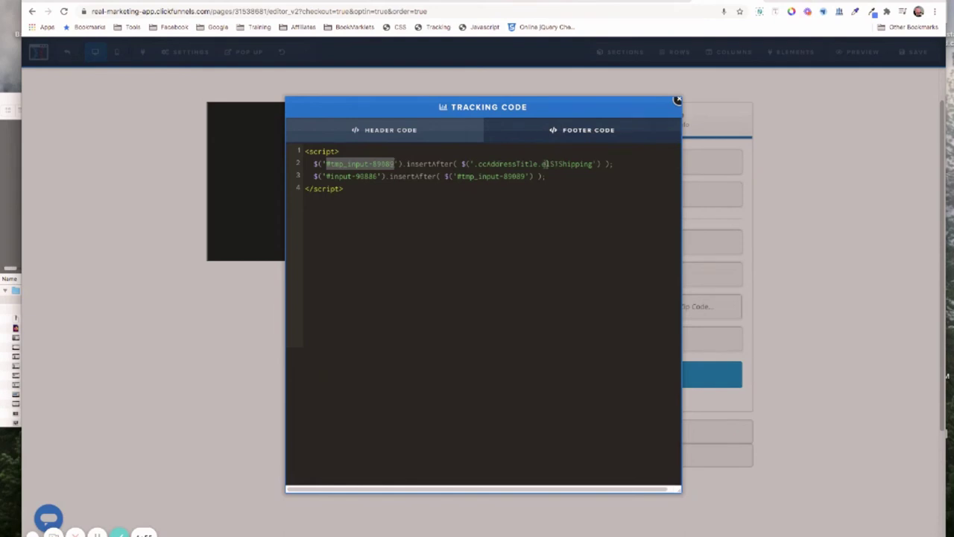
{"action": "left_click_drag", "start_coordinate": [326, 175], "coordinate": [379, 176]}
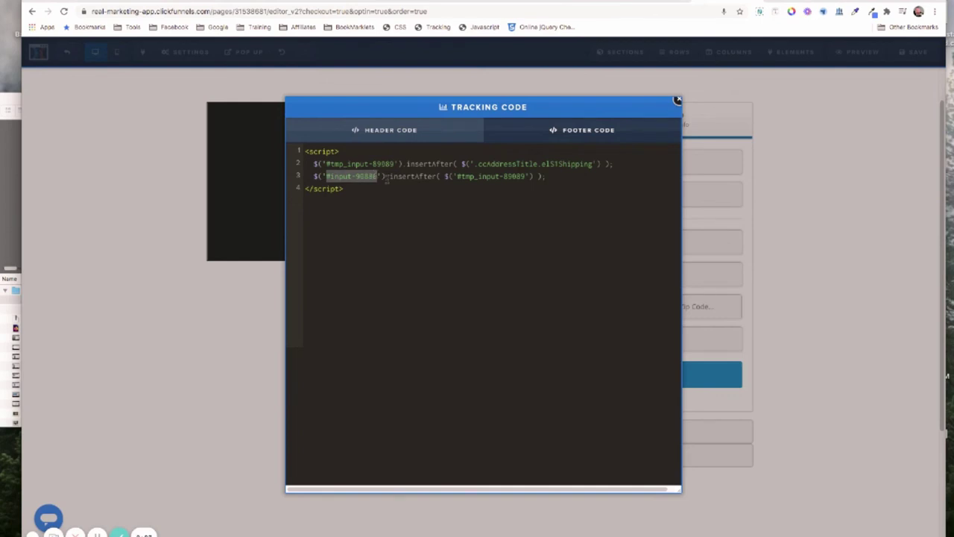
{"action": "left_click_drag", "start_coordinate": [457, 175], "coordinate": [530, 177]}
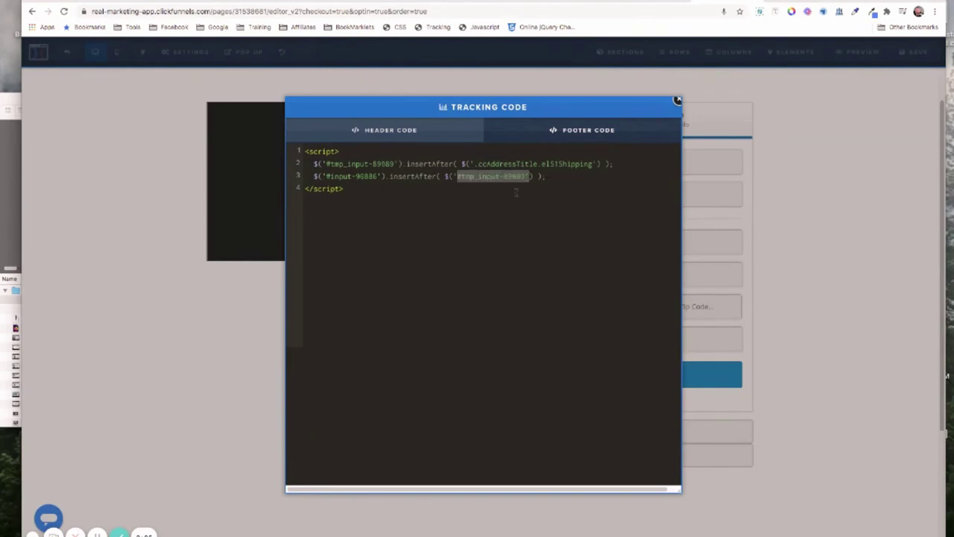
{"action": "left_click", "coordinate": [442, 265]}
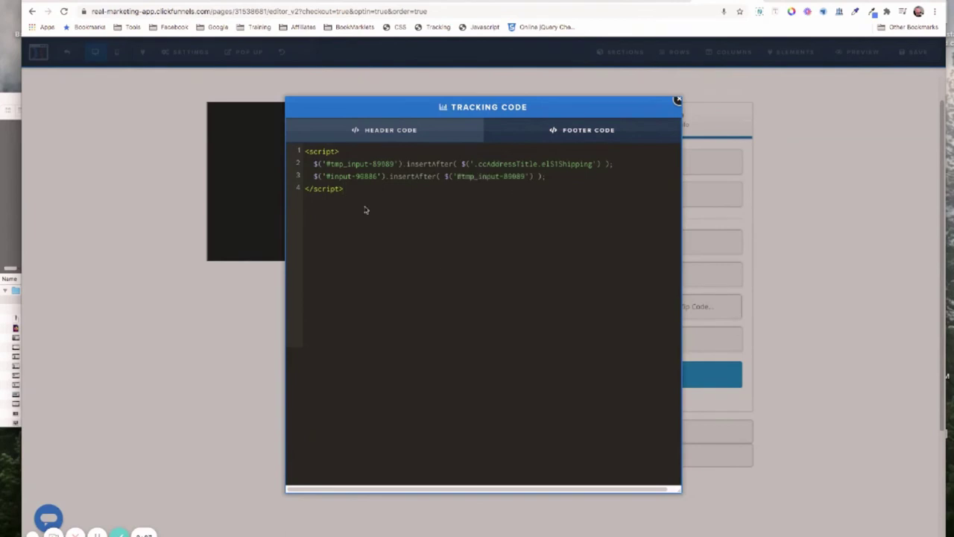
{"action": "left_click_drag", "start_coordinate": [344, 188], "coordinate": [306, 151]}
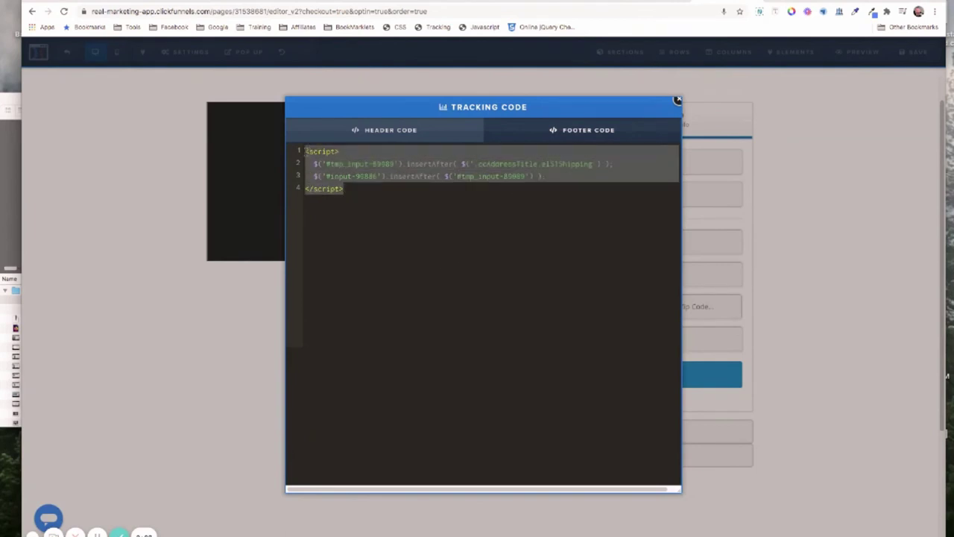